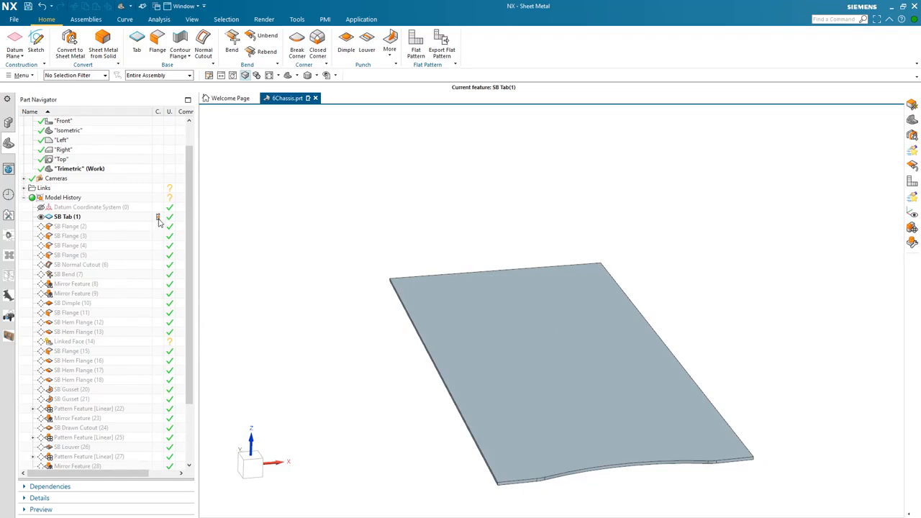
Roll the chassis model history forward through SB Flange (2), SB Flange (3) and SB Bend (7) to SB Hem Flange (12), and highlight that hem
left_click(159, 227)
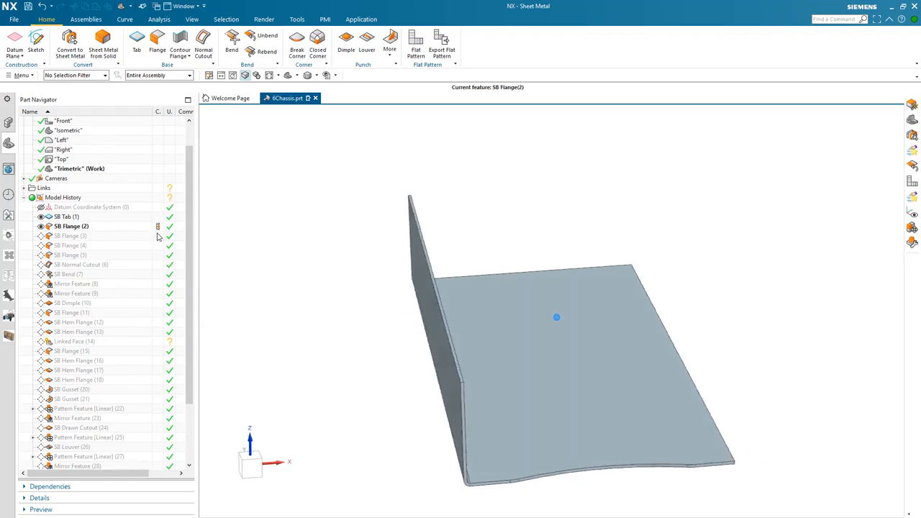
left_click(158, 236)
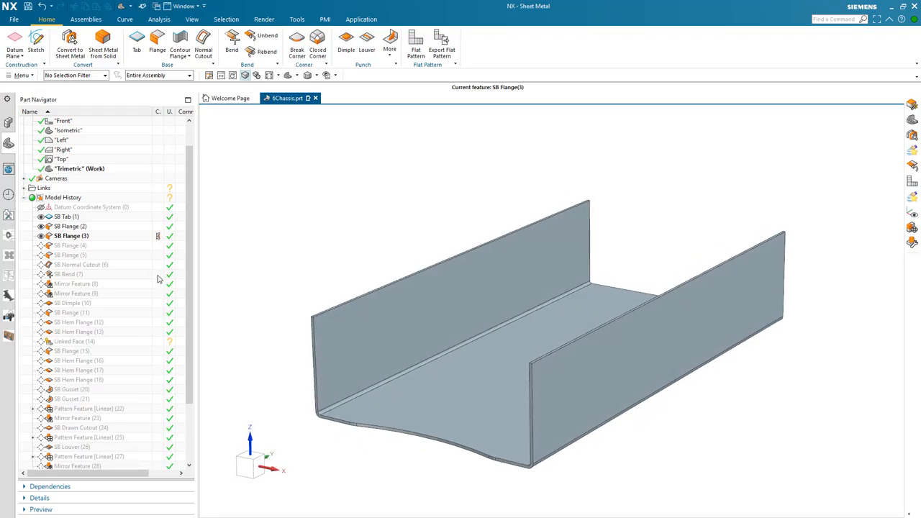
left_click(158, 275)
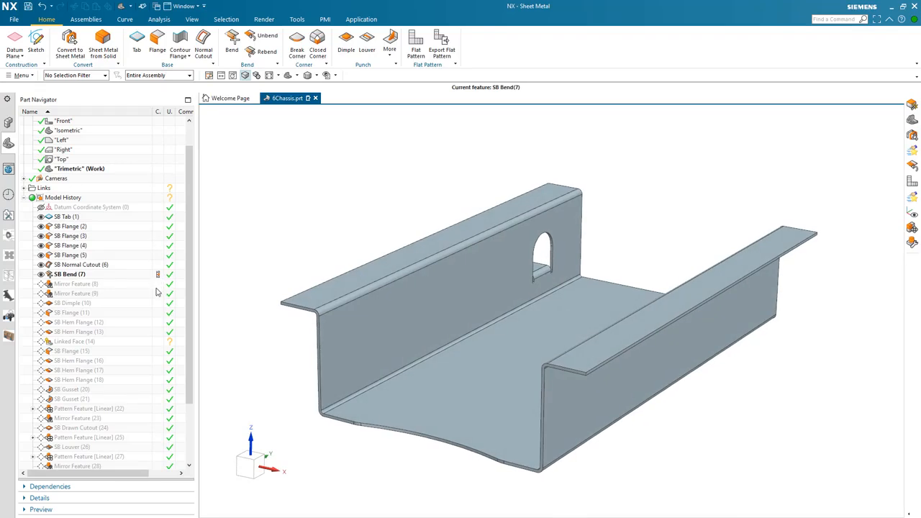
left_click(159, 323)
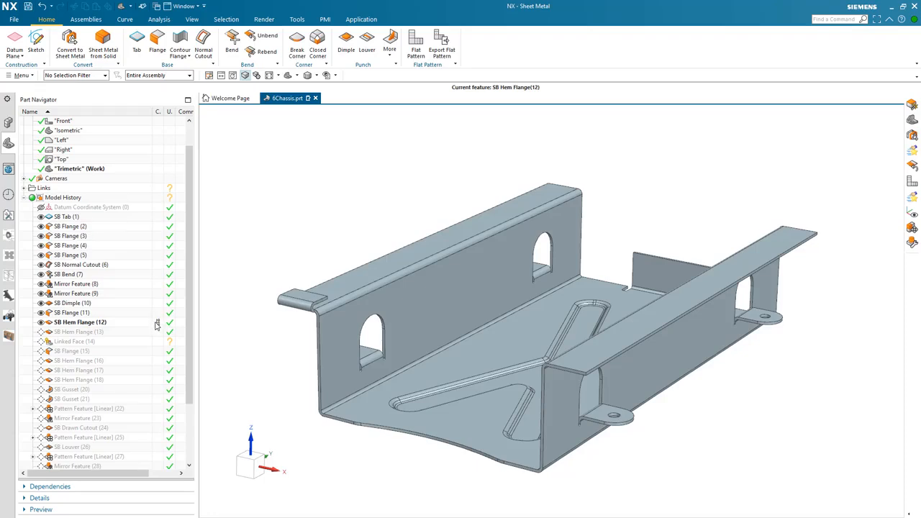
left_click(128, 322)
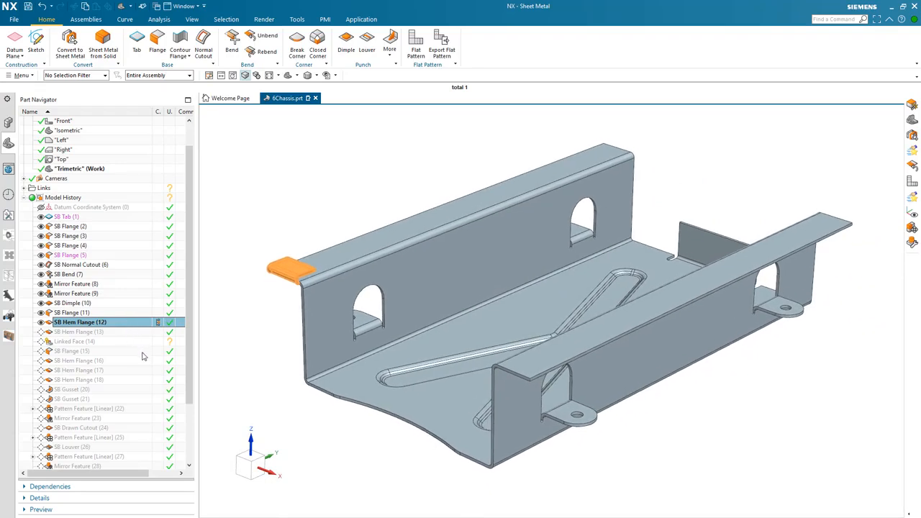
Make SB Gusset (20) the current feature and examine the highlighted gusset up close
double_click(156, 391)
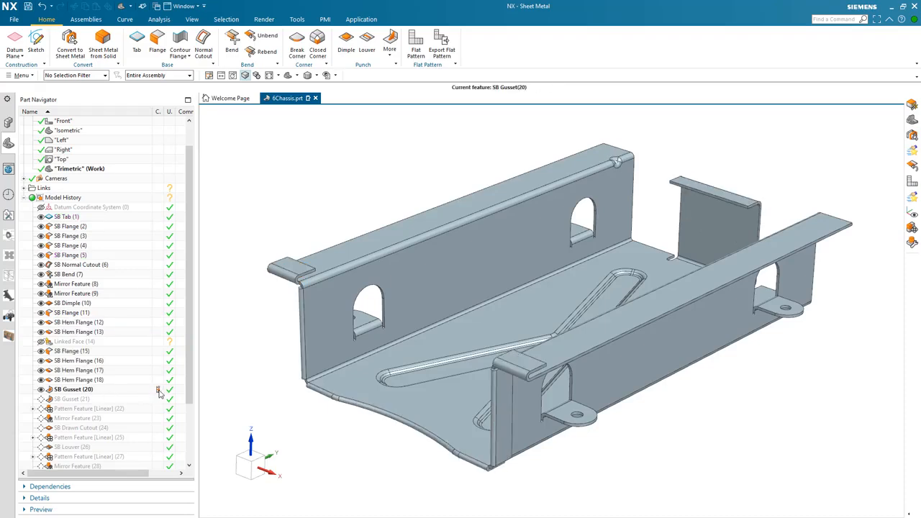
left_click(93, 389)
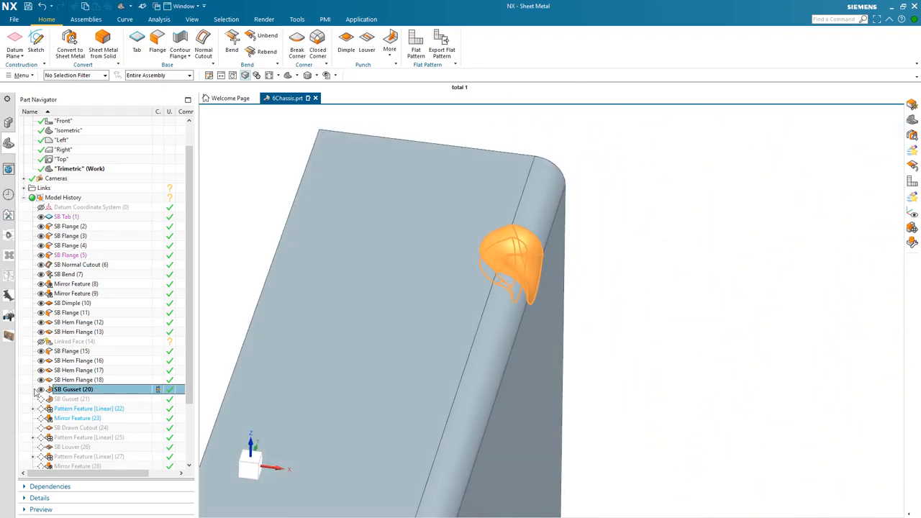
key("Escape")
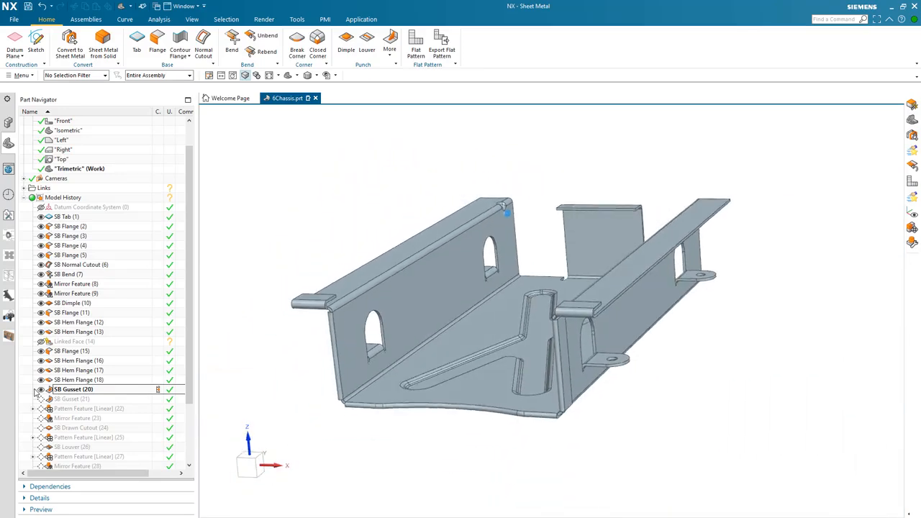
Roll the model history back to SB Dimple (10) and highlight the dimple in the chassis base
left_click_drag(159, 390, 158, 307)
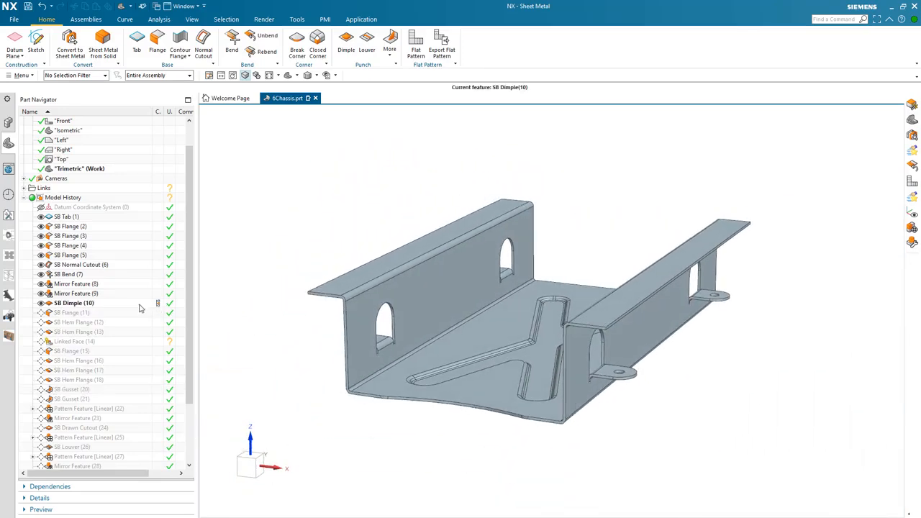
left_click(133, 308)
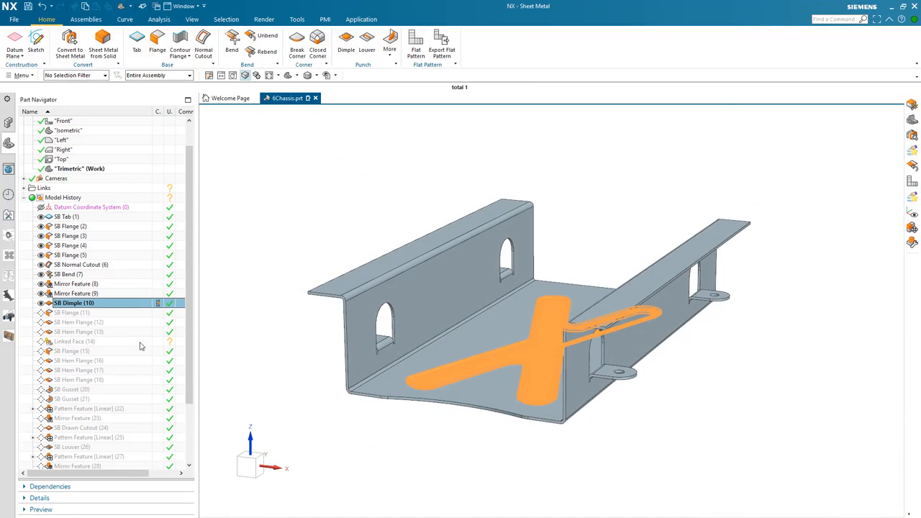
scroll(190, 377, "down", 1)
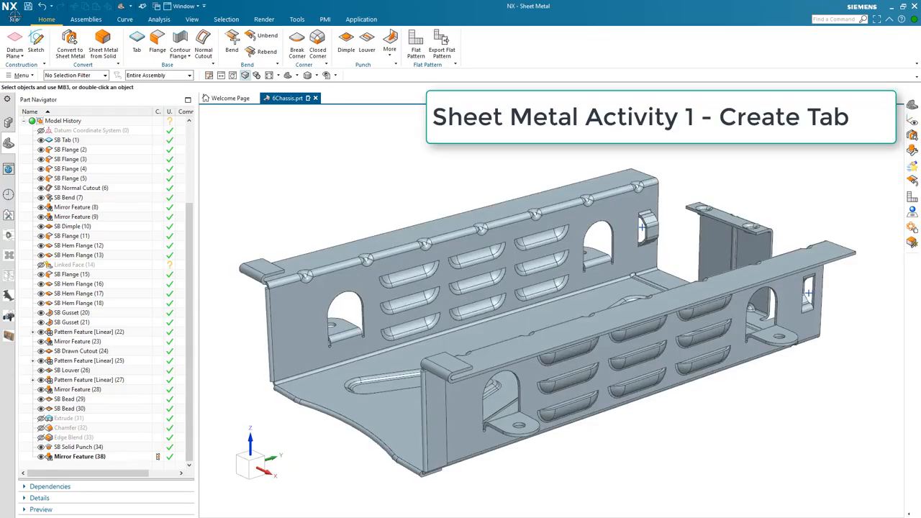
Create a new millimetre part named sheet_metal_model1.prt from the Sheet Metal template
left_click(13, 19)
left_click(14, 19)
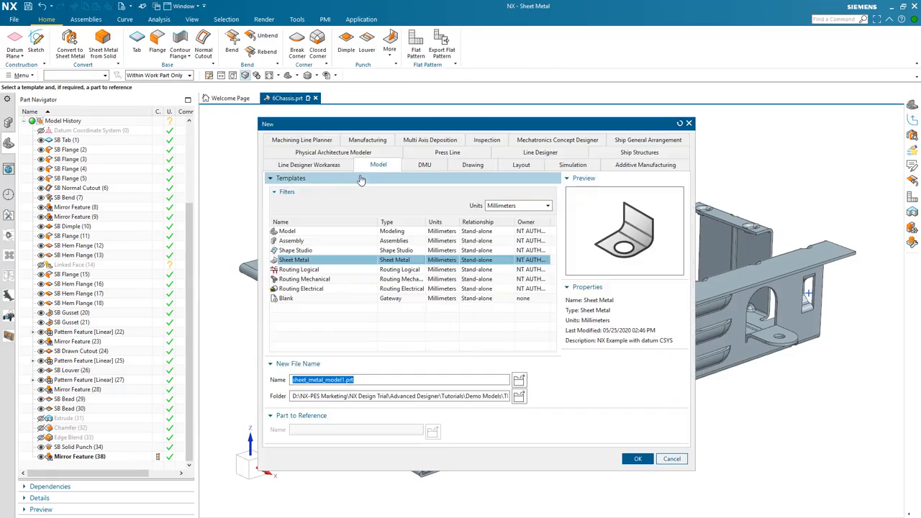
left_click(312, 262)
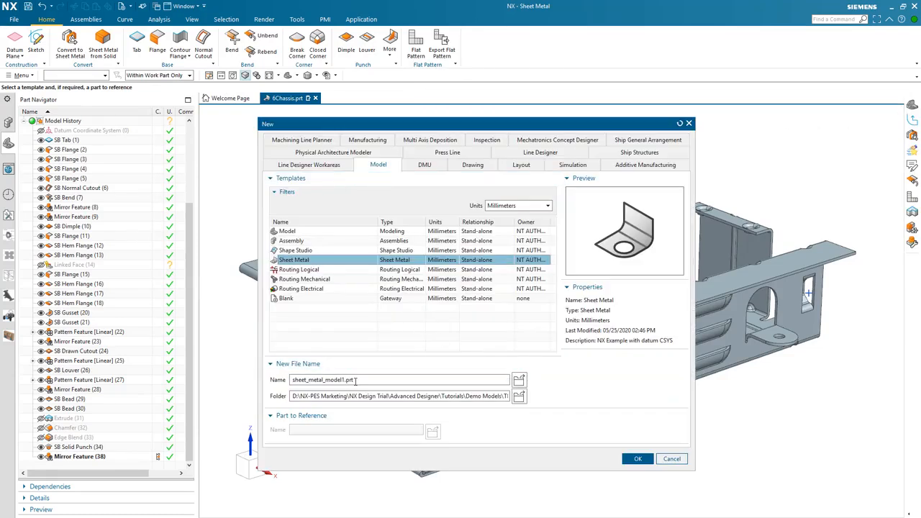
left_click(634, 459)
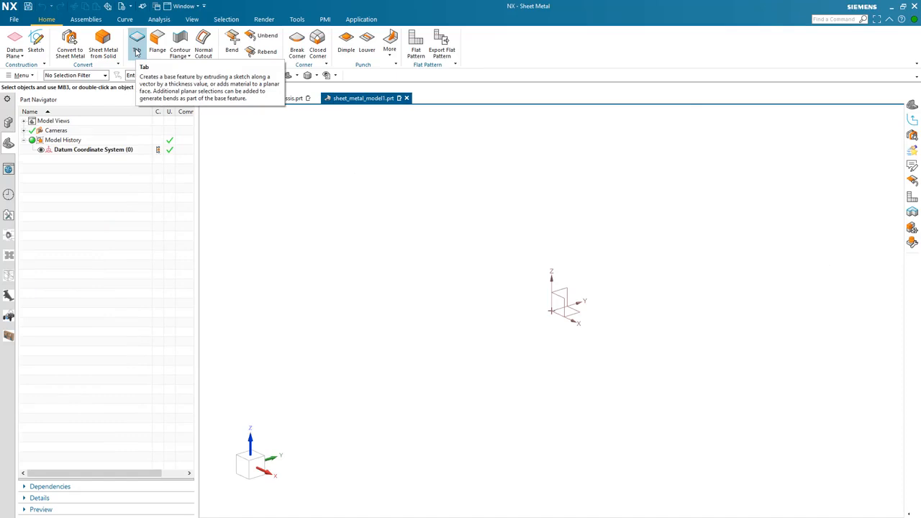
Begin a Tab with a new section sketch, draw a rectangle 500 mm wide and 250 mm high from the origin, and finish the sketch
left_click(137, 51)
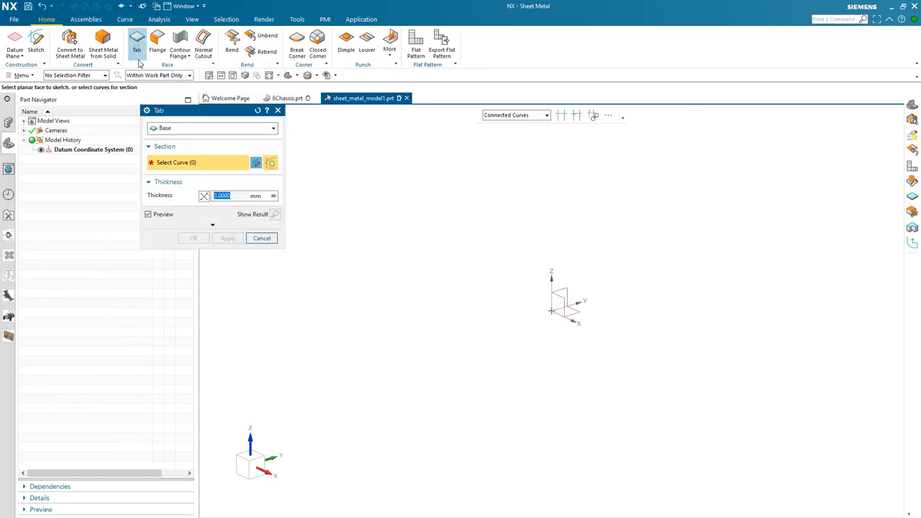
left_click(256, 164)
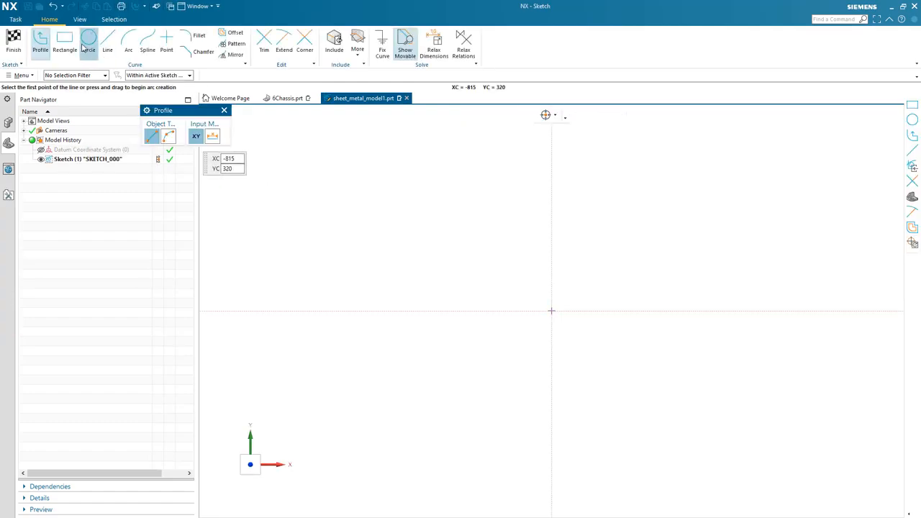
left_click(64, 44)
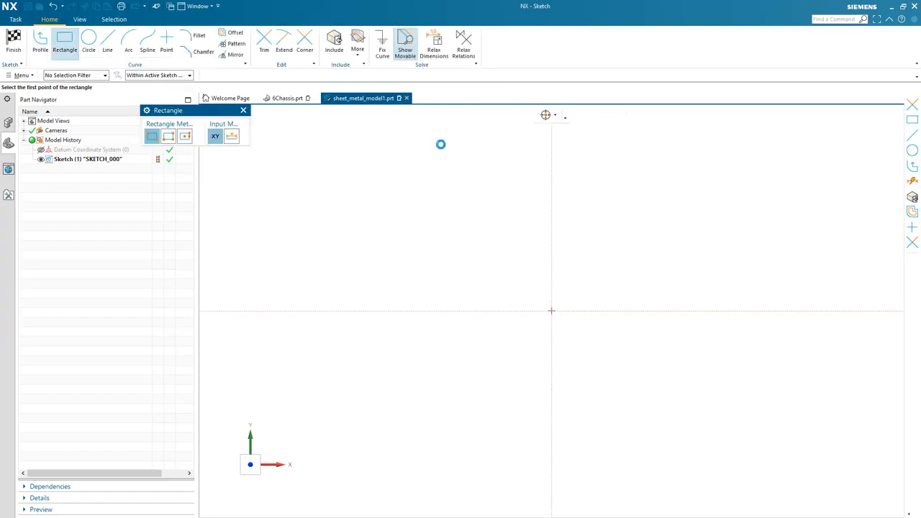
left_click(551, 310)
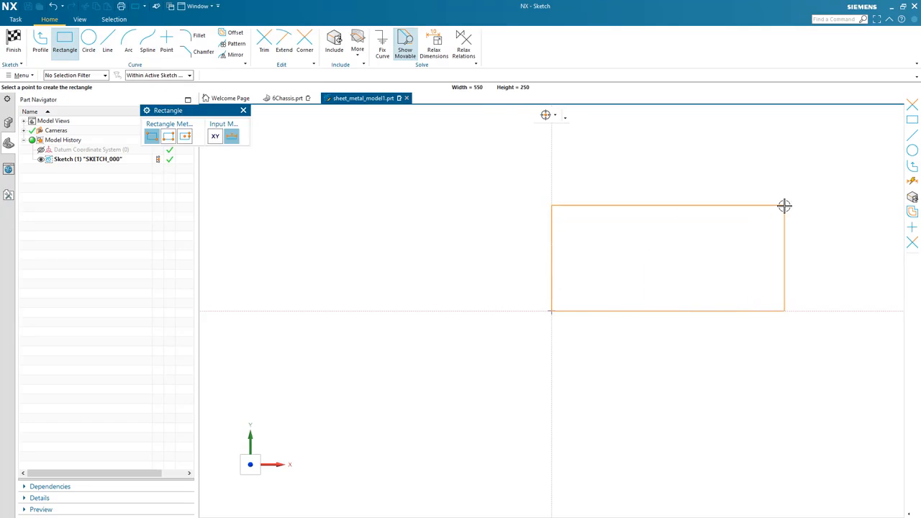
mouse_move(784, 206)
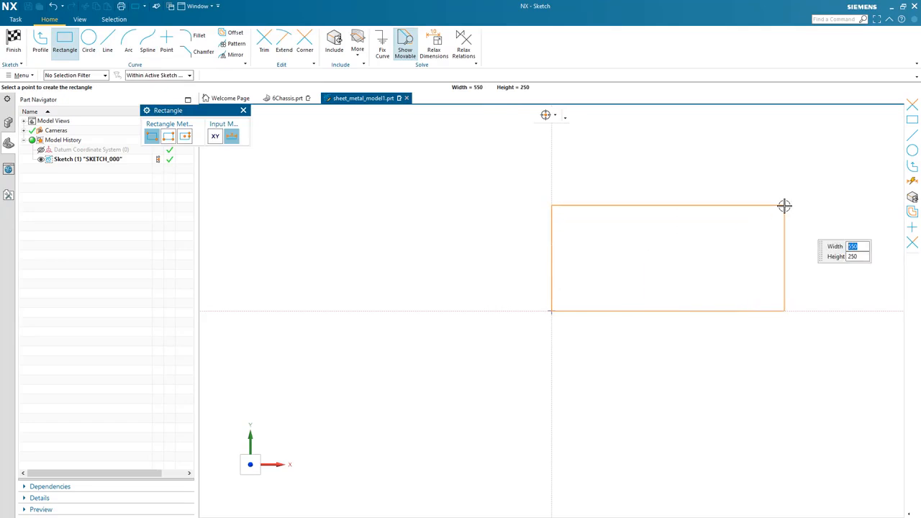
type("500")
key("Tab")
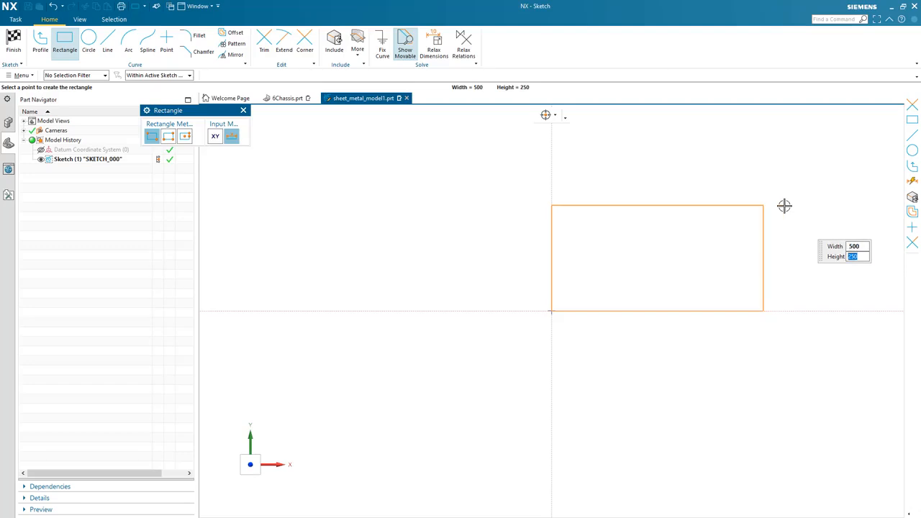
type("250")
key("Tab")
left_click(769, 211)
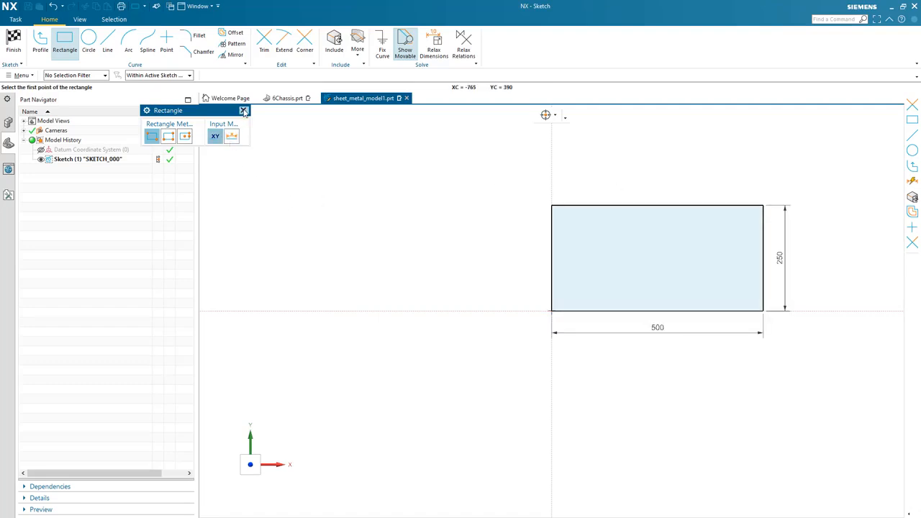
left_click(244, 110)
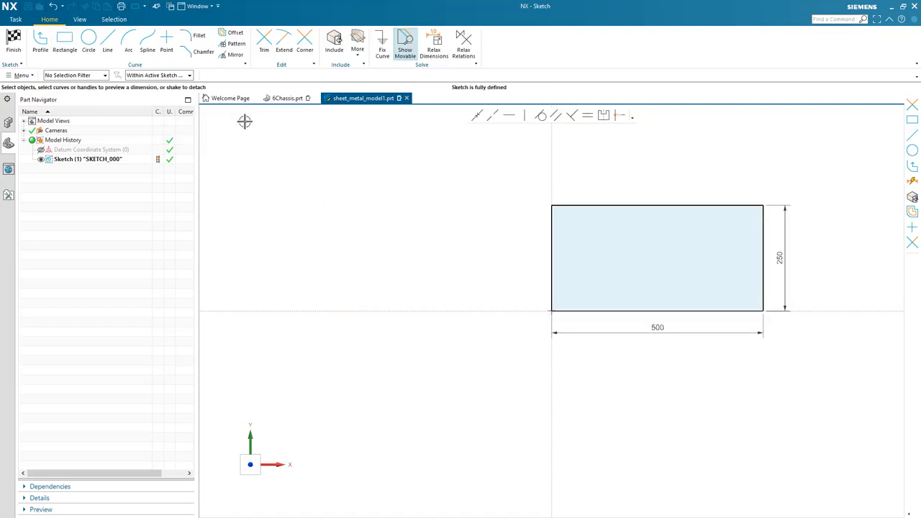
left_click(13, 44)
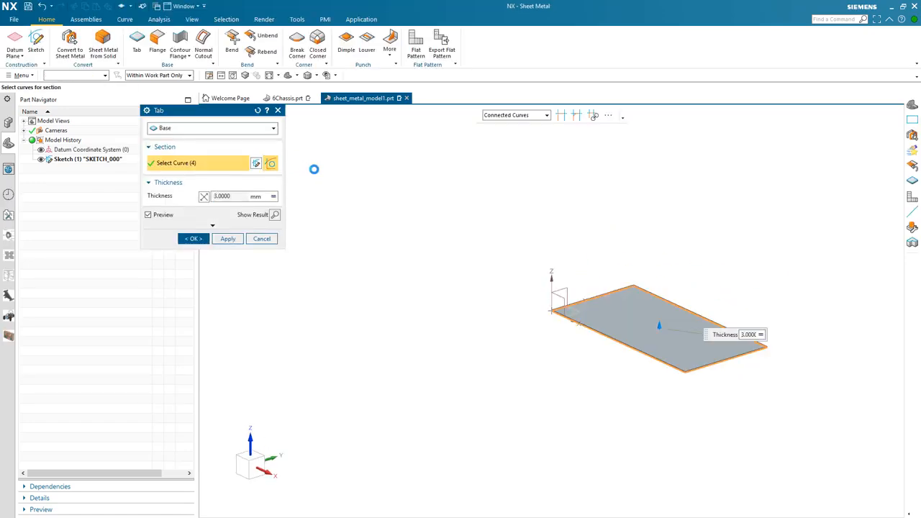
Override the tab's default thickness with 2 mm, create the tab, and fit it in the view
double_click(222, 196)
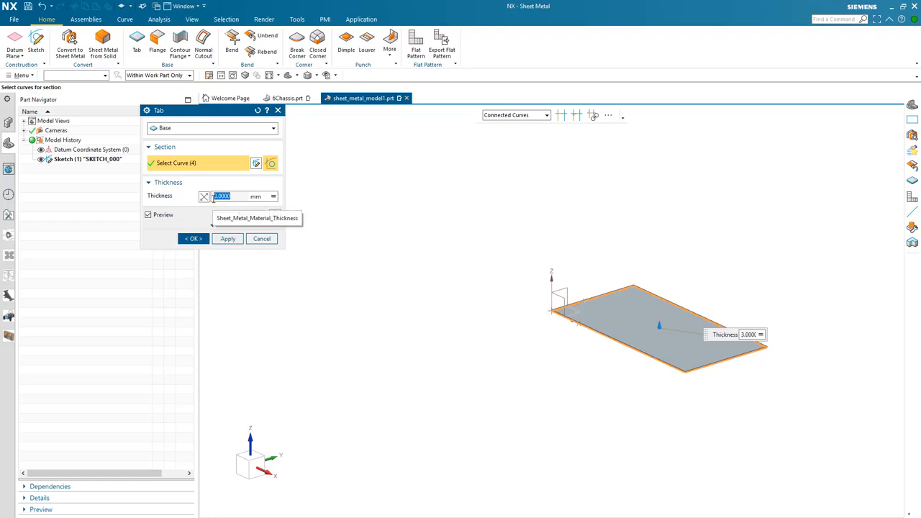
left_click(274, 197)
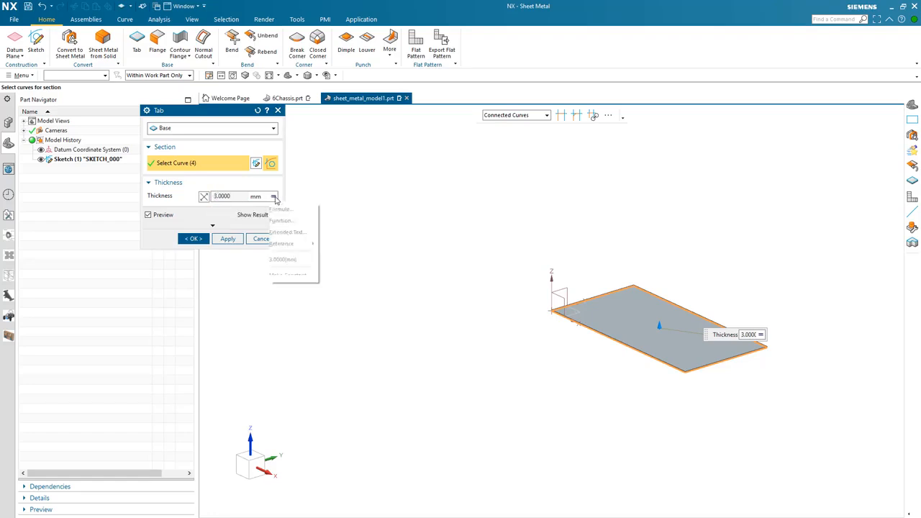
left_click(295, 208)
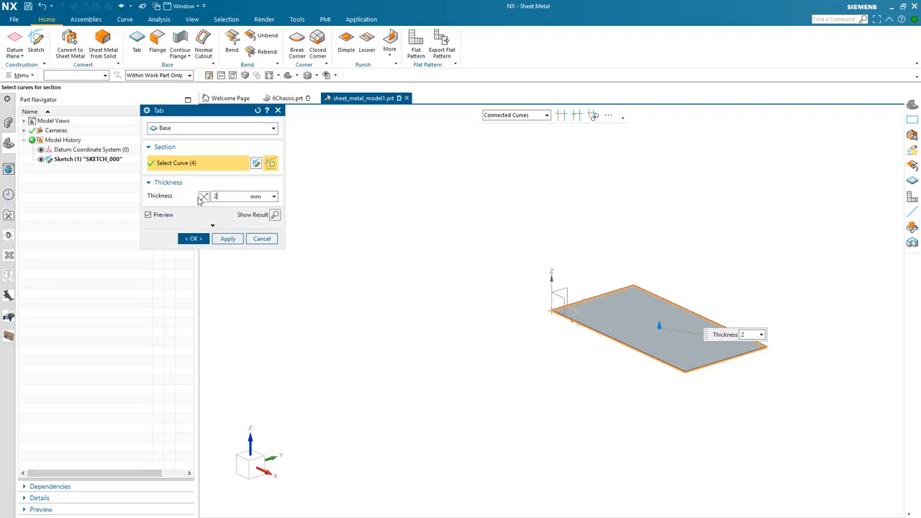
left_click(194, 238)
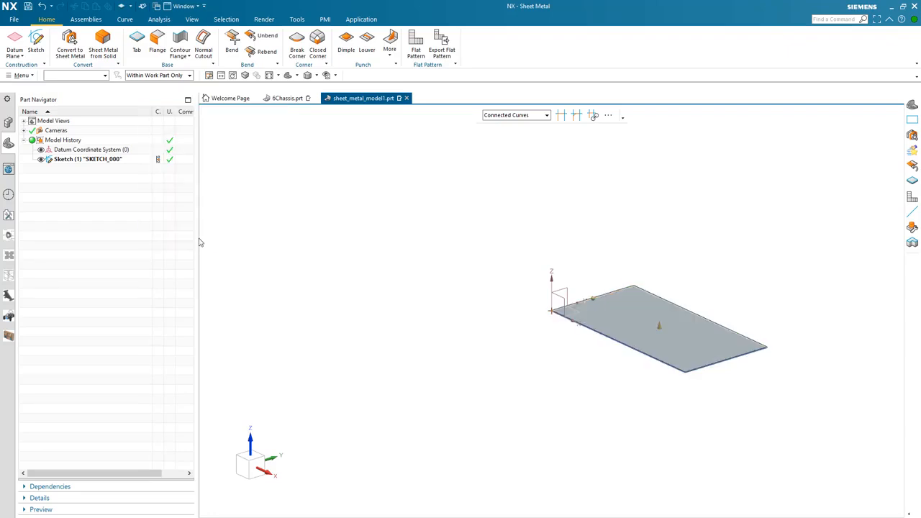
right_click(463, 254)
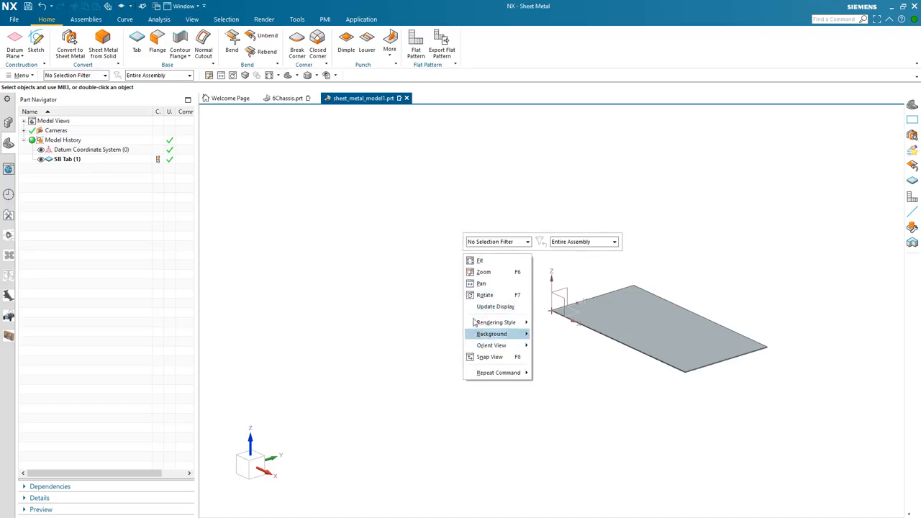
left_click(479, 261)
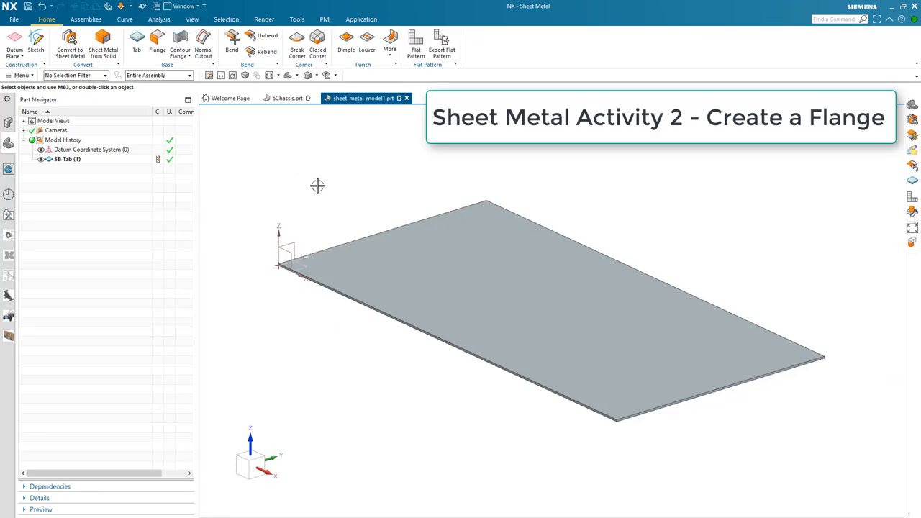
Begin a Flange with a length of 70 mm and the Bend Outside inset
left_click(158, 49)
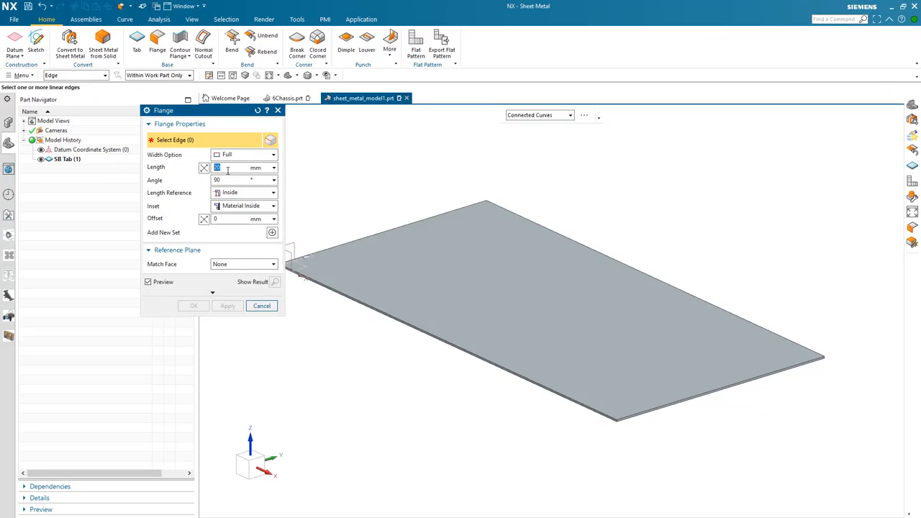
type("70")
key("Return")
left_click(235, 207)
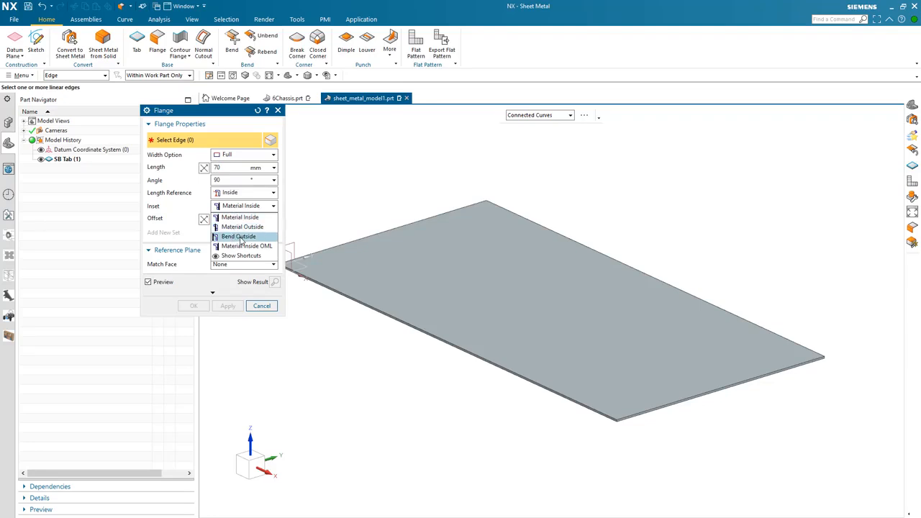
left_click(241, 237)
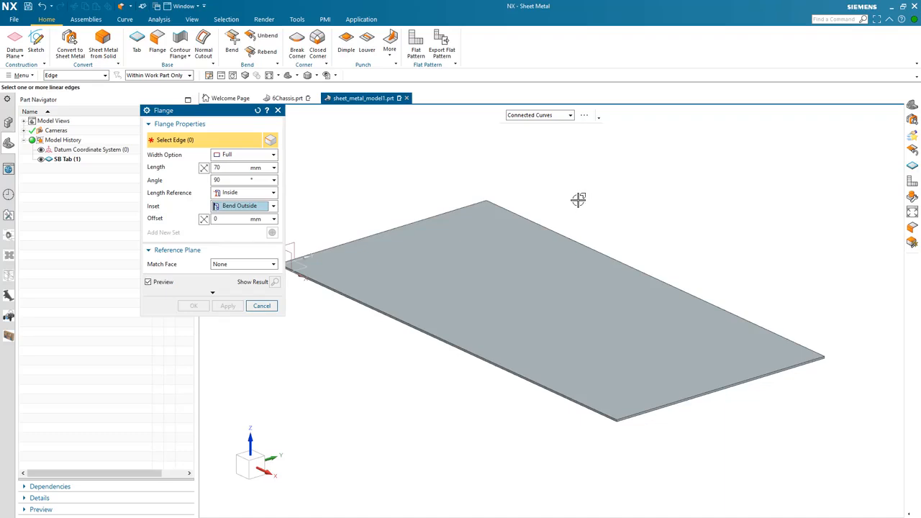
Place the flange along the tab's rear long edge, check its bend from the side, and create it with a 90° angle
middle_click_drag(608, 252, 652, 334)
left_click(685, 349)
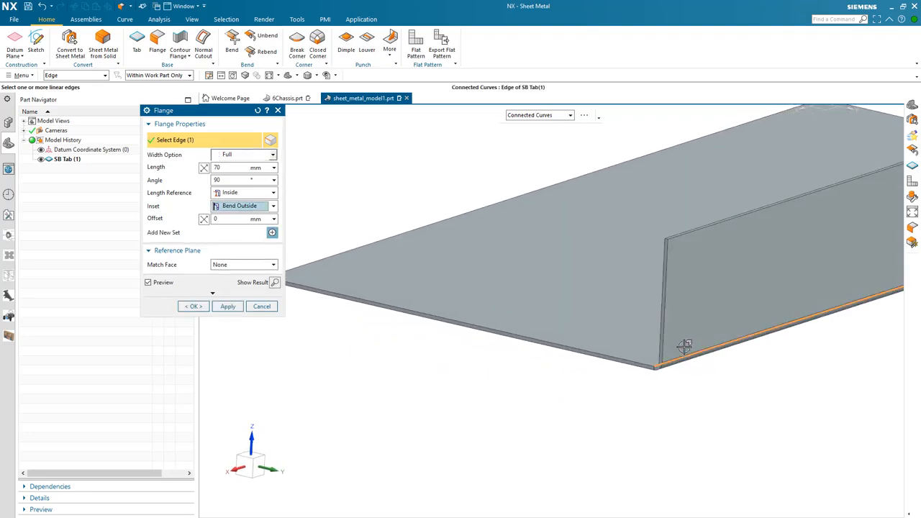
key("F8")
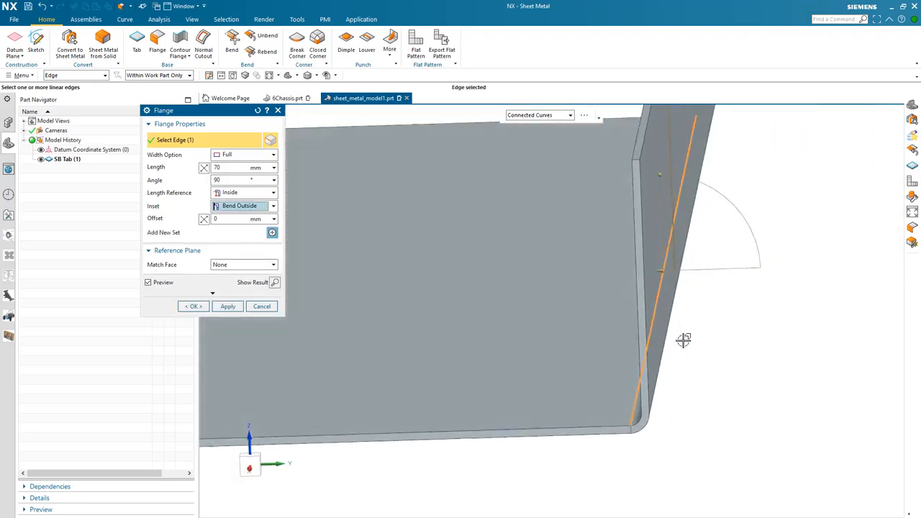
left_click(250, 463)
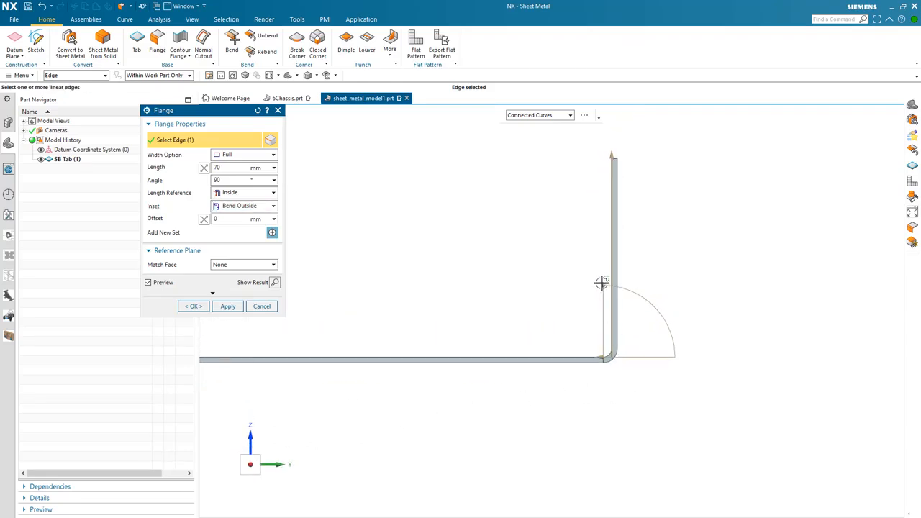
mouse_move(602, 283)
left_mouse_down()
mouse_move(638, 313)
mouse_move(602, 292)
left_mouse_up()
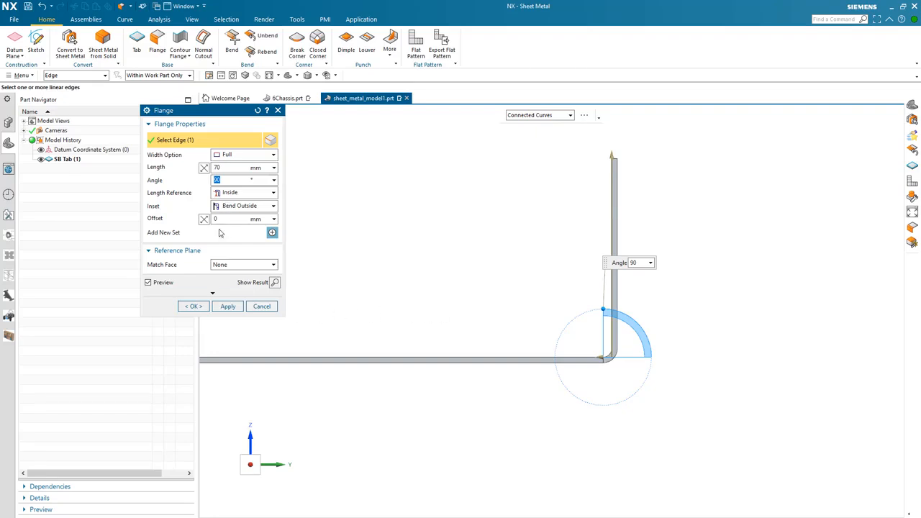
left_click(193, 305)
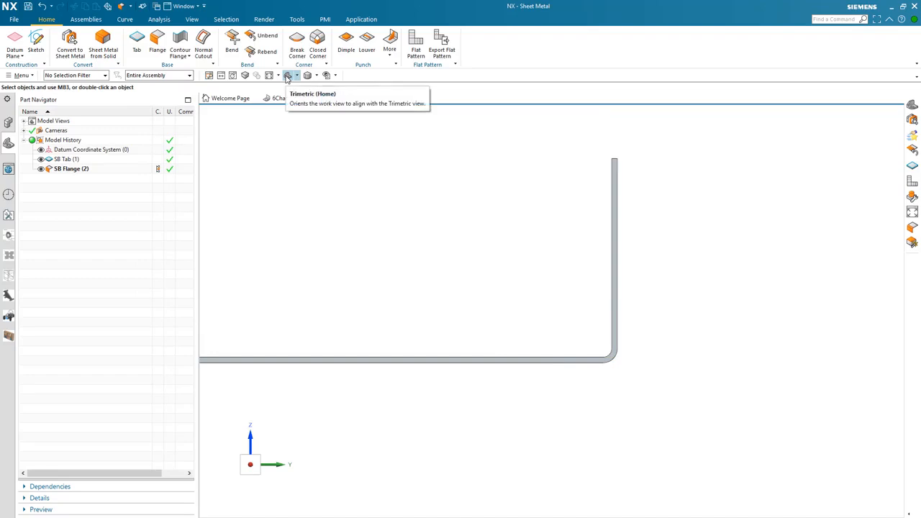
left_click(287, 76)
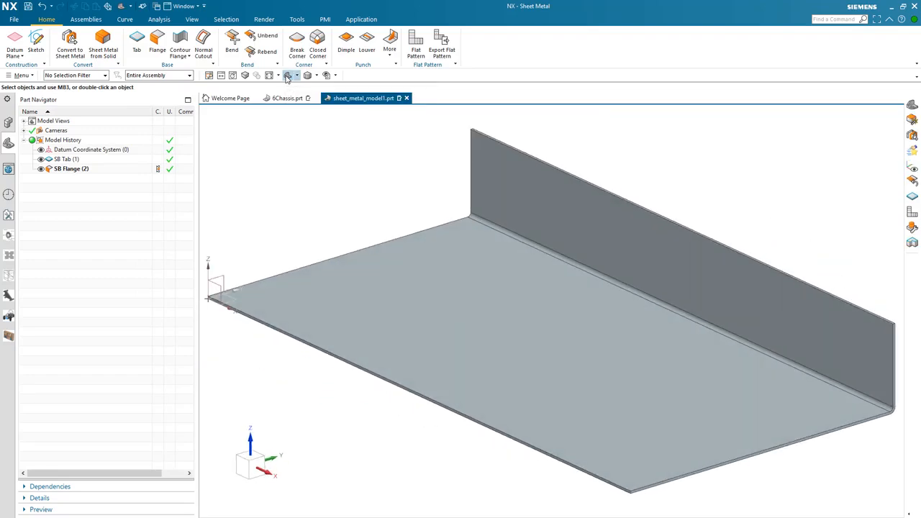
Turn the perspective display on and off, and hide and restore the View Group in the top border bar
left_click(244, 76)
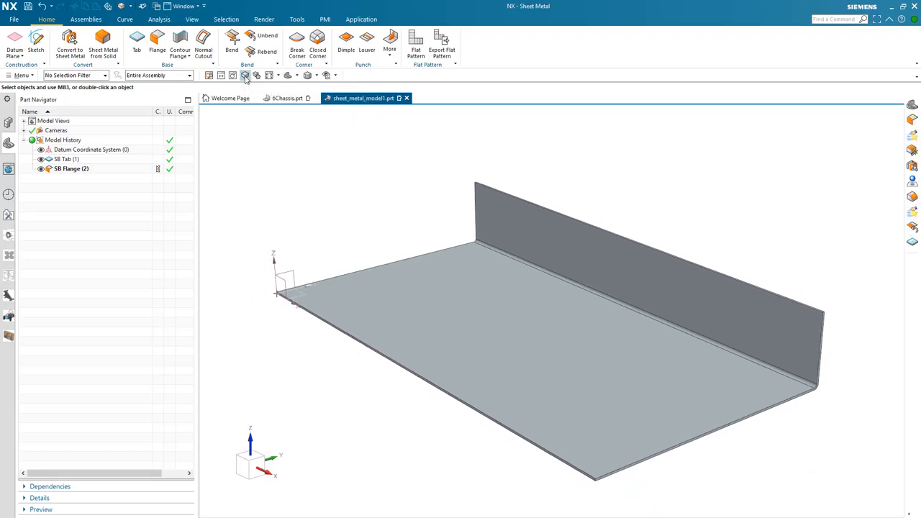
left_click(245, 76)
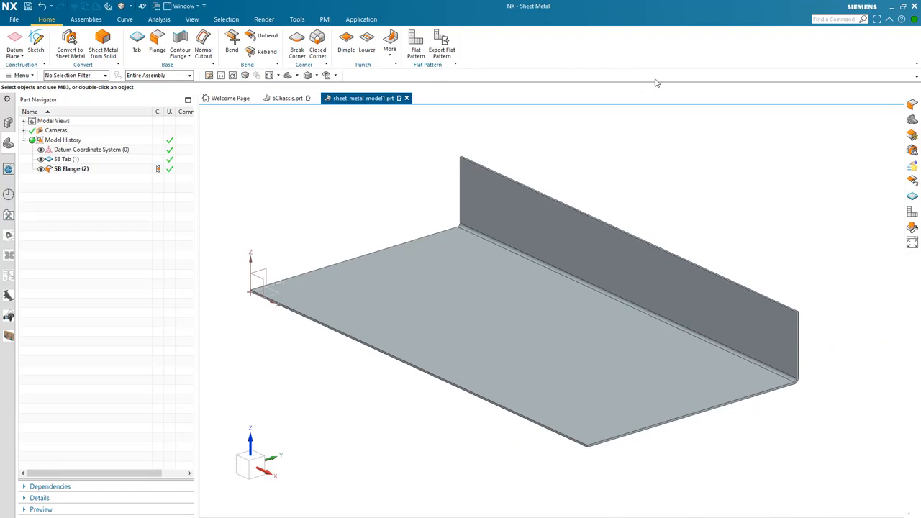
left_click(916, 75)
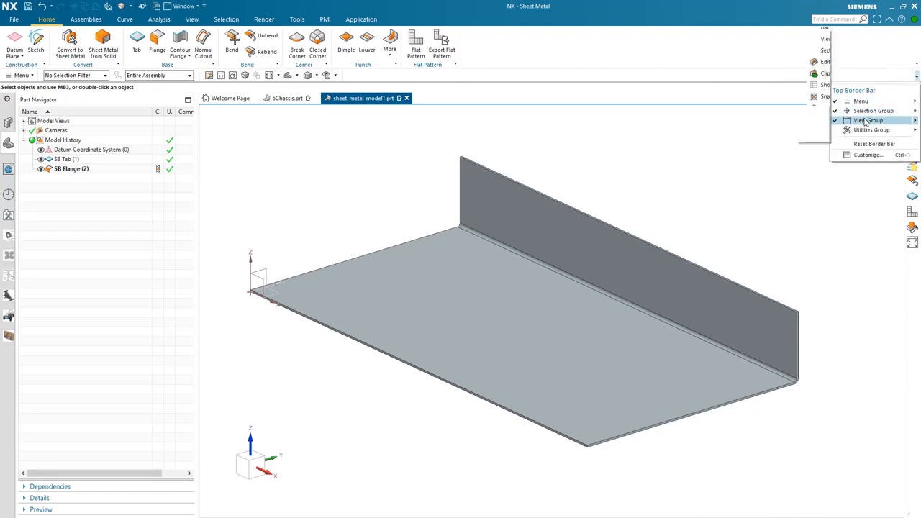
left_click(840, 123)
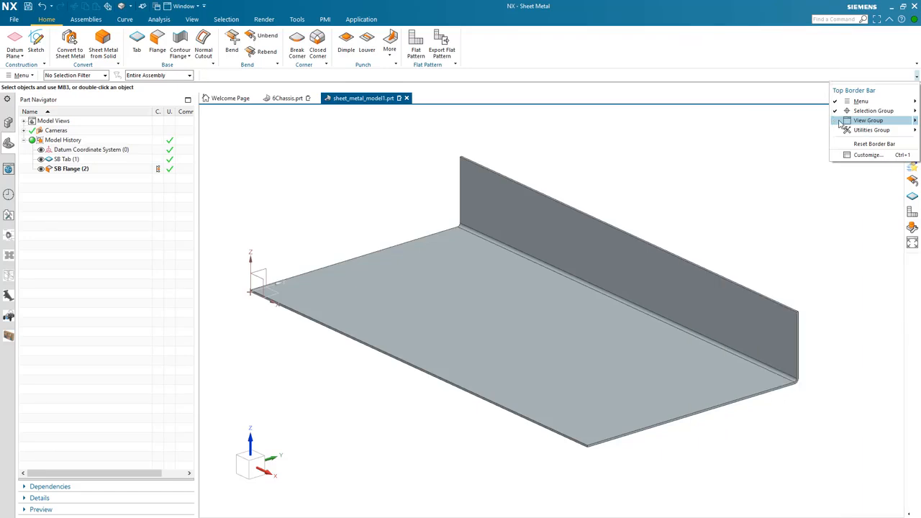
left_click(841, 123)
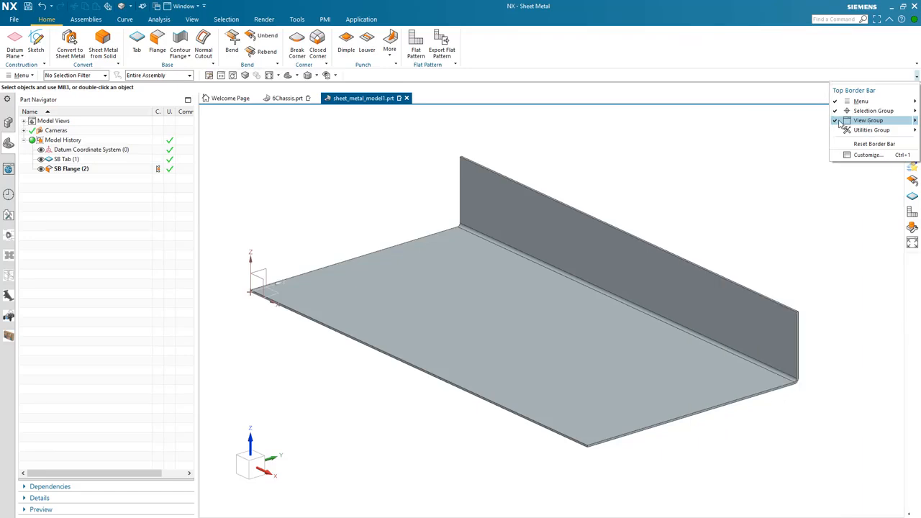
left_click(787, 128)
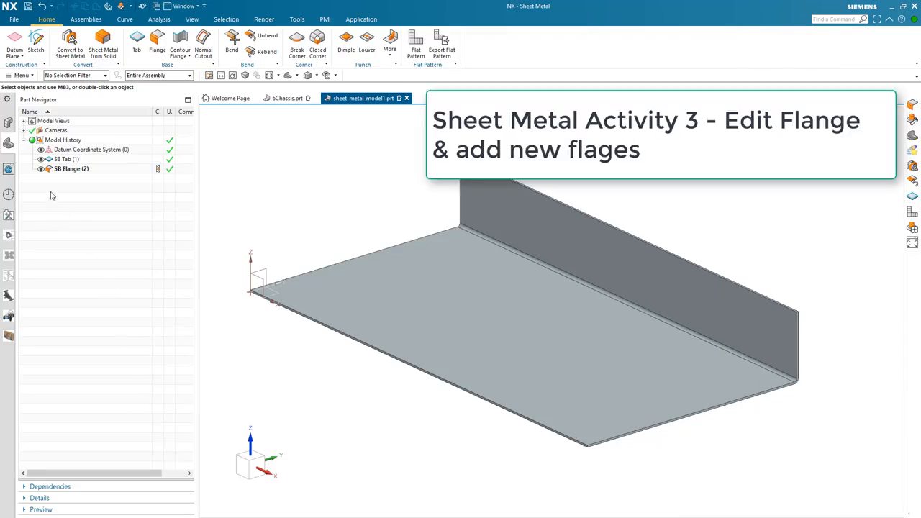
Reopen the existing flange for editing, set its angle to 70°, and try adding upward flanges on the tab's end and front edges
double_click(68, 170)
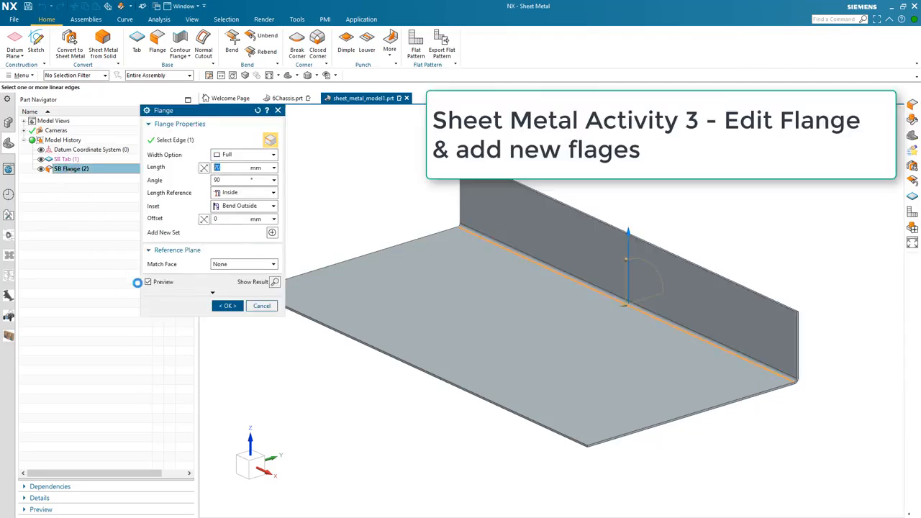
left_click_drag(627, 257, 638, 259)
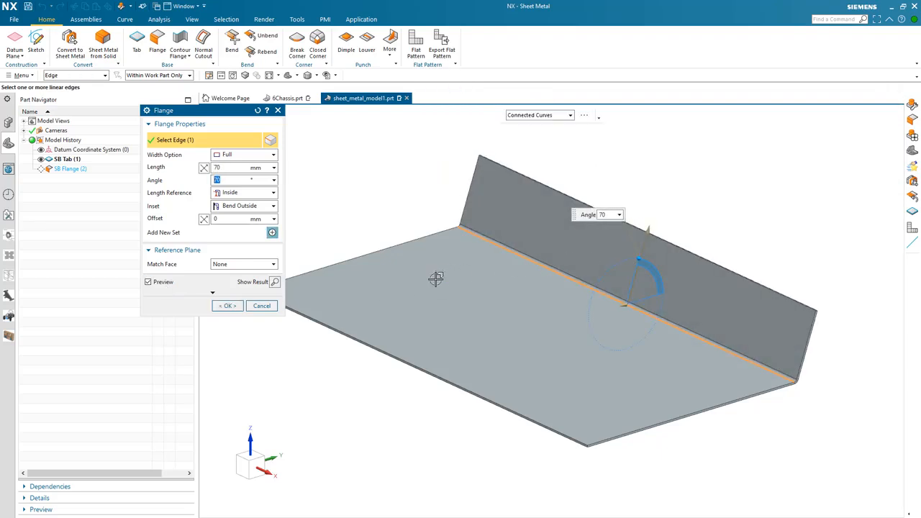
left_click(592, 431)
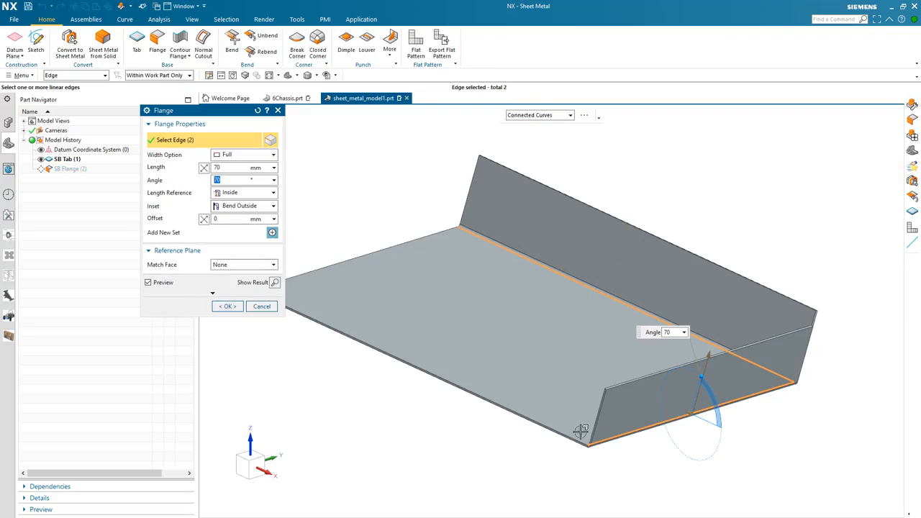
left_click(551, 426)
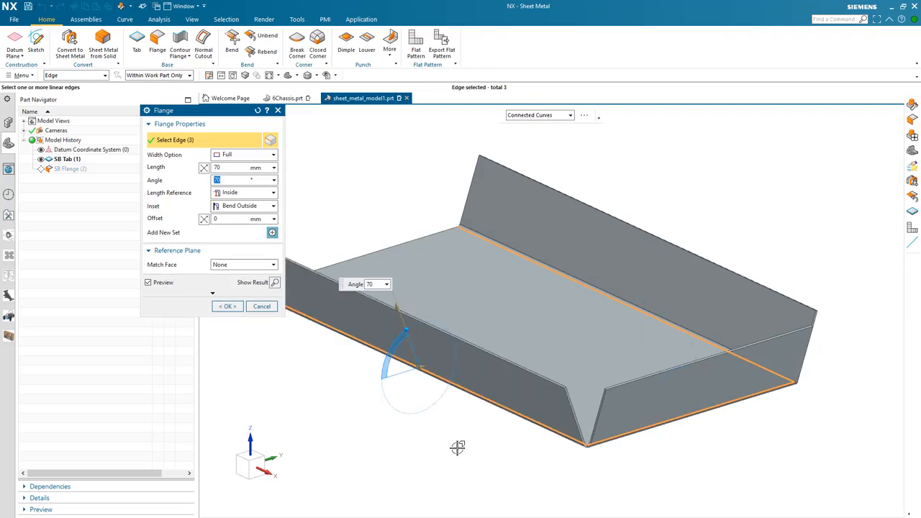
left_click(522, 416, "shift")
left_click(610, 432, "shift")
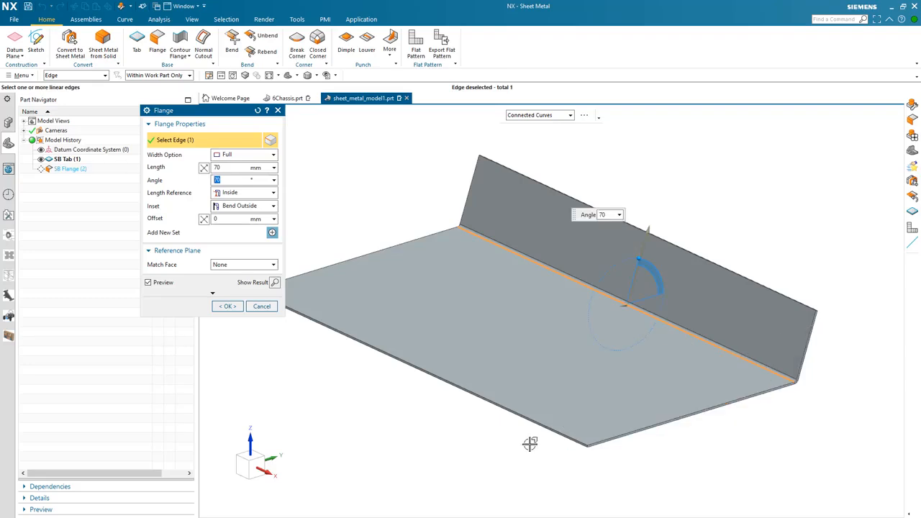
Try downward flanges at 62° on the tab's front long and end edges, and deselect both edges
left_click(541, 430)
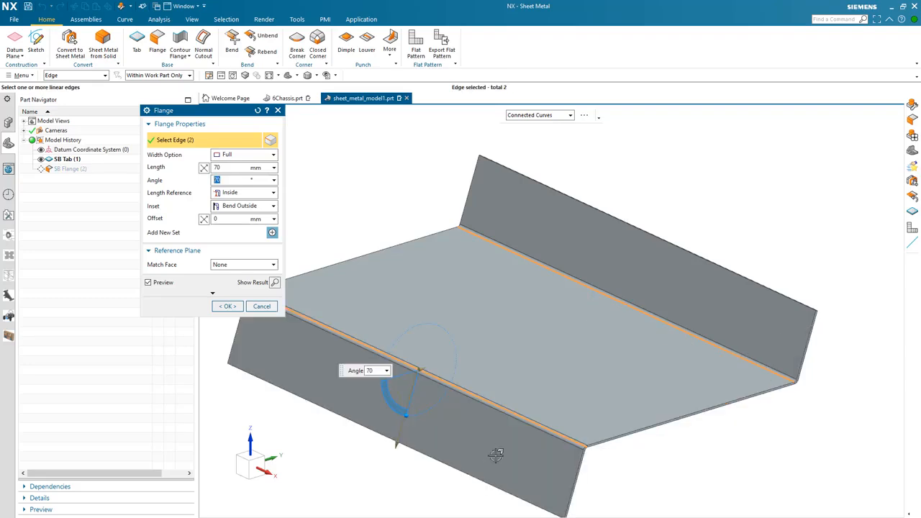
left_click(622, 436)
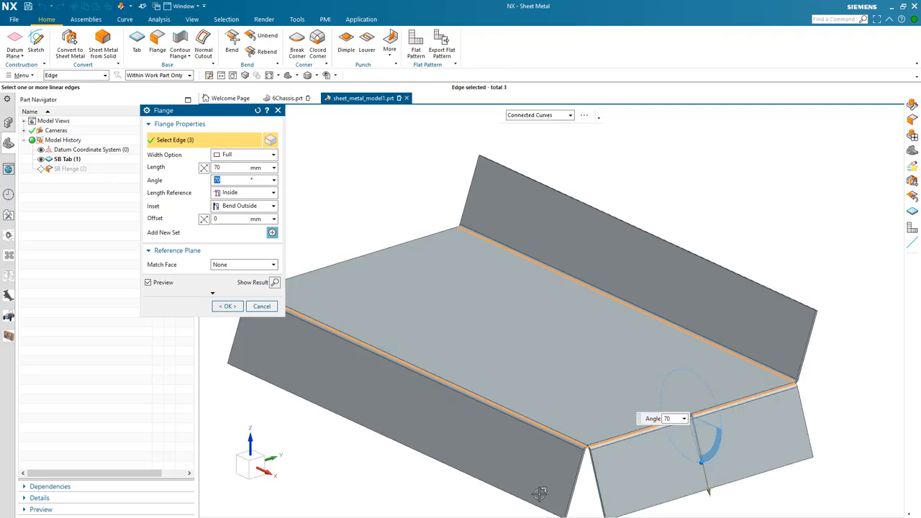
left_click_drag(703, 431, 657, 432)
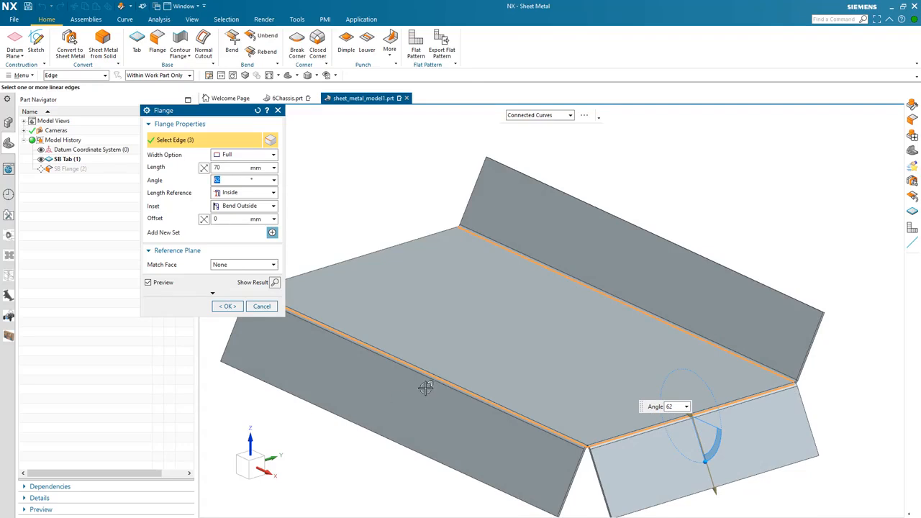
left_click(487, 394, "shift")
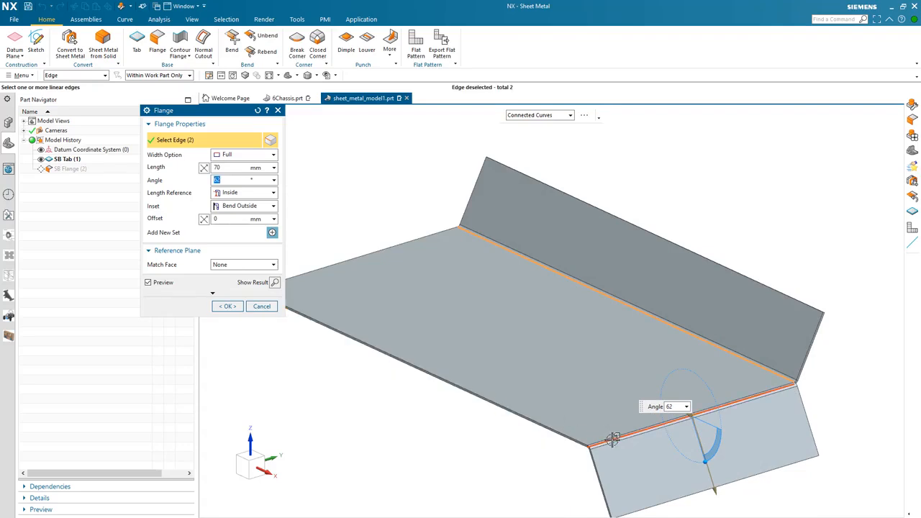
left_click(611, 437, "shift")
Add the tab's front long edge to the flange so it bends upward, set the angle to 90°, and accept the edit
left_click(563, 430)
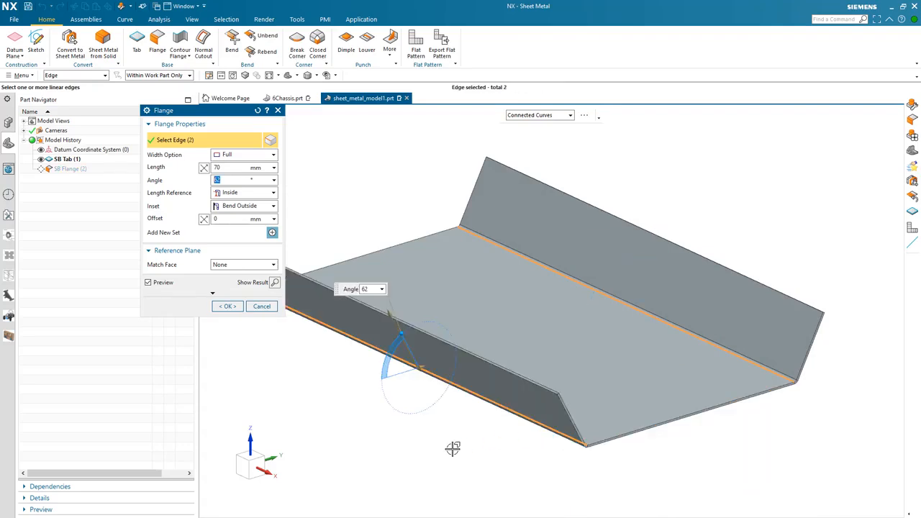
left_click_drag(407, 350, 419, 325)
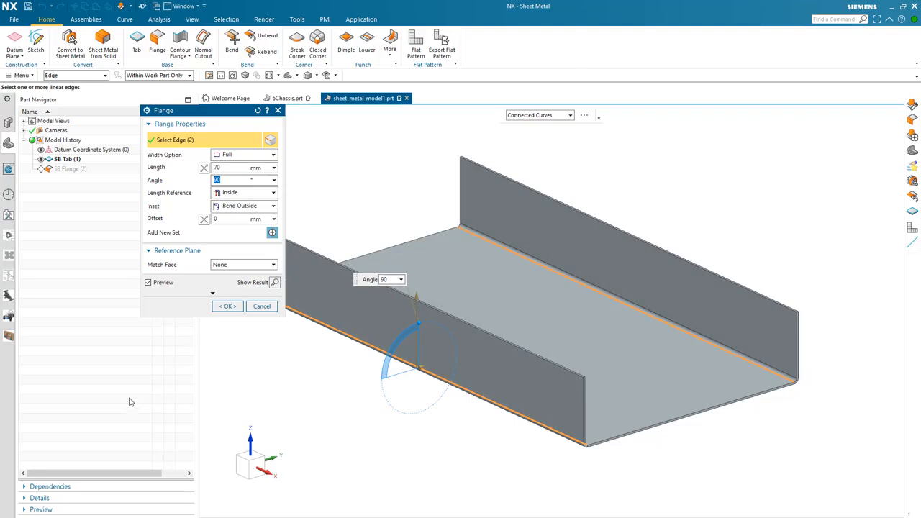
left_click(228, 307)
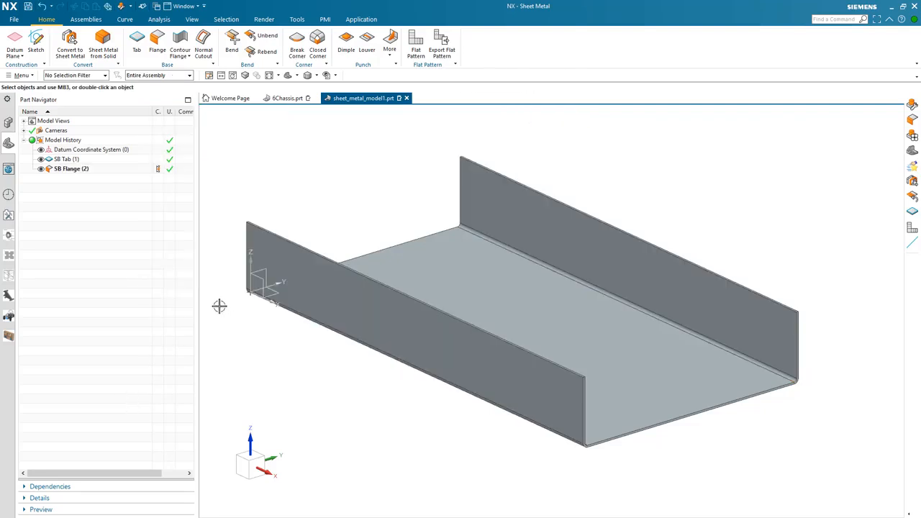
Create 30 mm outward flanges at 90° along the upper edges of both side walls
left_click(157, 42)
left_click(612, 219)
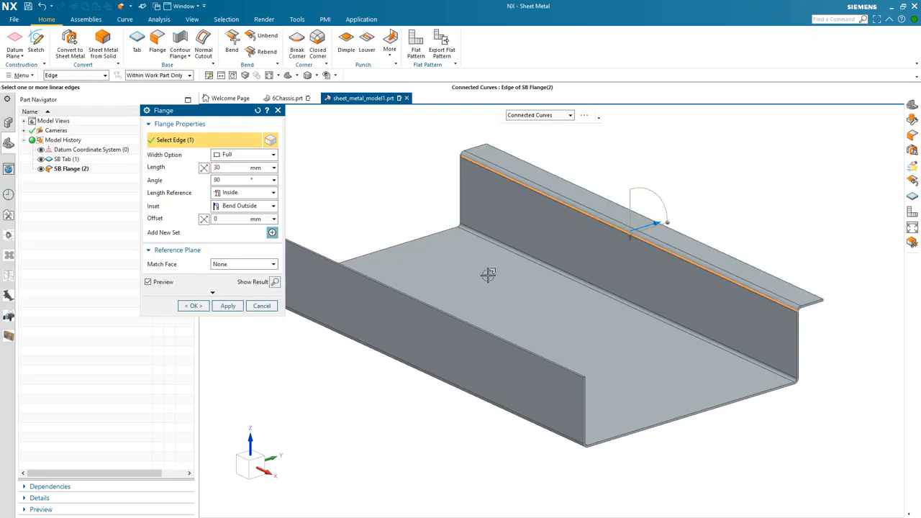
left_click(429, 308)
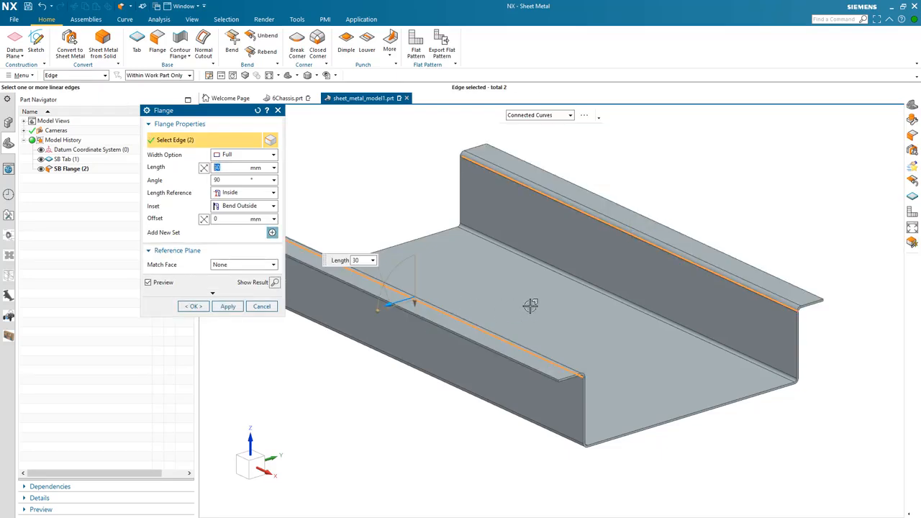
mouse_move(374, 308)
left_mouse_down()
mouse_move(378, 297)
mouse_move(377, 309)
left_mouse_up()
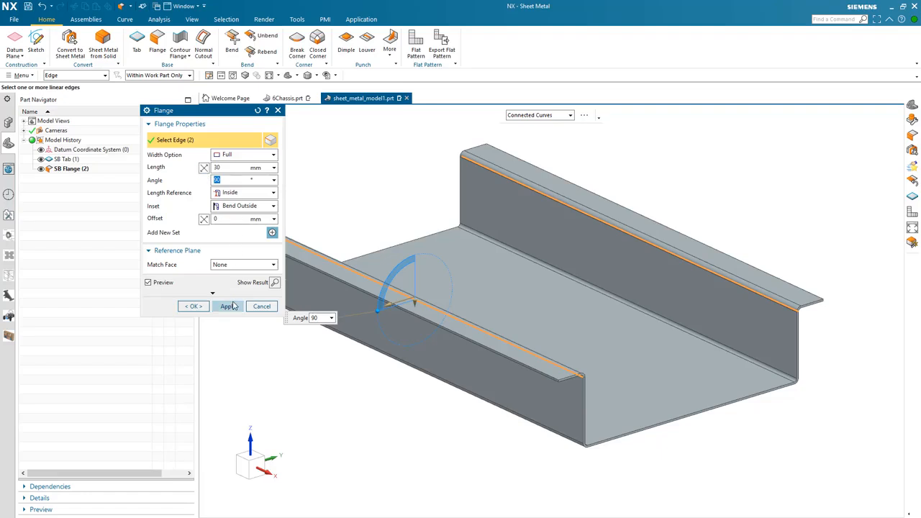
left_click(193, 307)
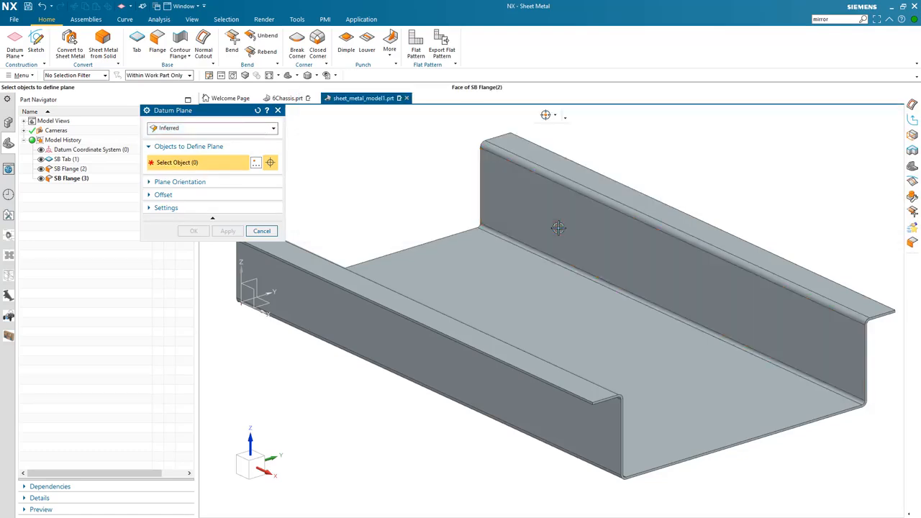
Create an inferred datum plane midway between the facing surfaces of the two side walls
left_click(557, 223)
middle_click_drag(504, 275, 438, 274)
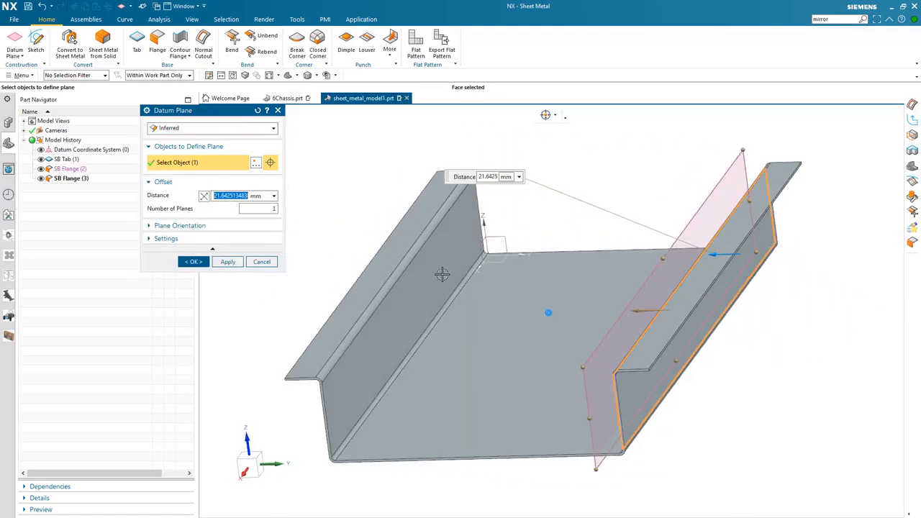
left_click(436, 274)
left_click(192, 230)
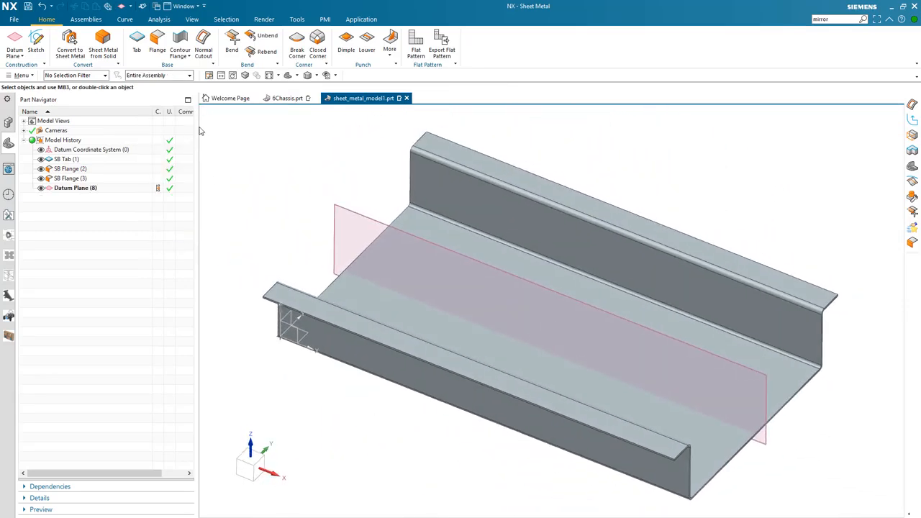
Start a normal cutout and create its section sketch on the datum plane midway between the side walls
left_click(203, 46)
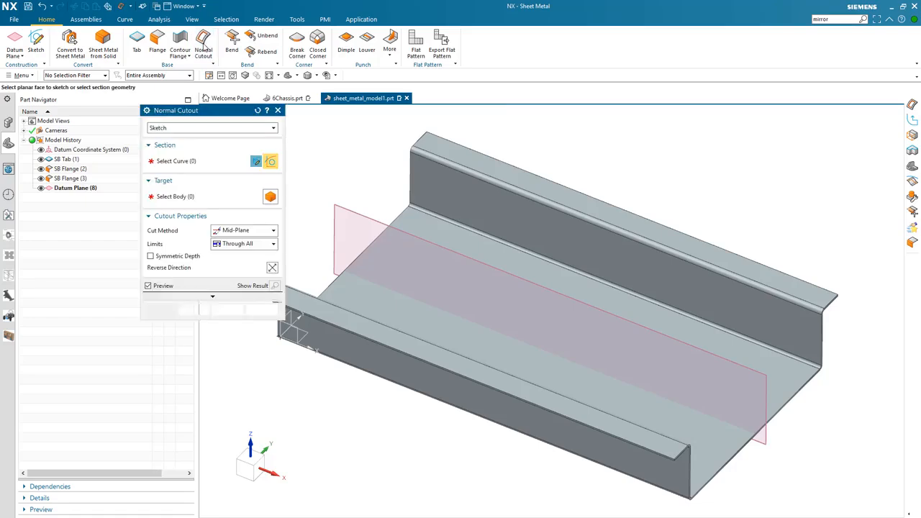
left_click(257, 162)
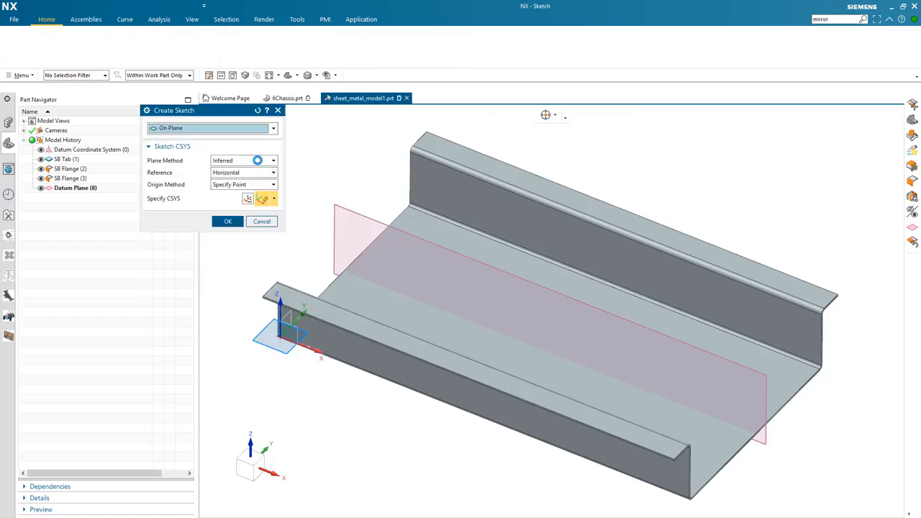
left_click(339, 216)
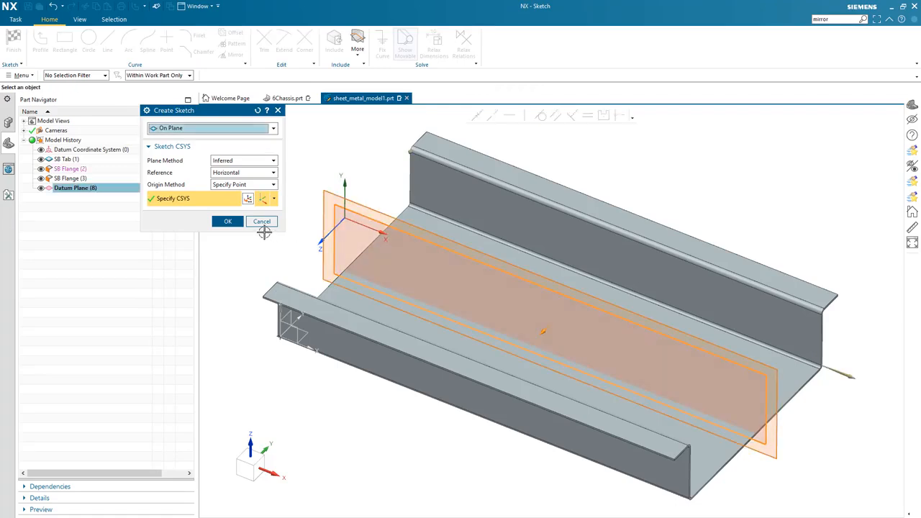
left_click(229, 222)
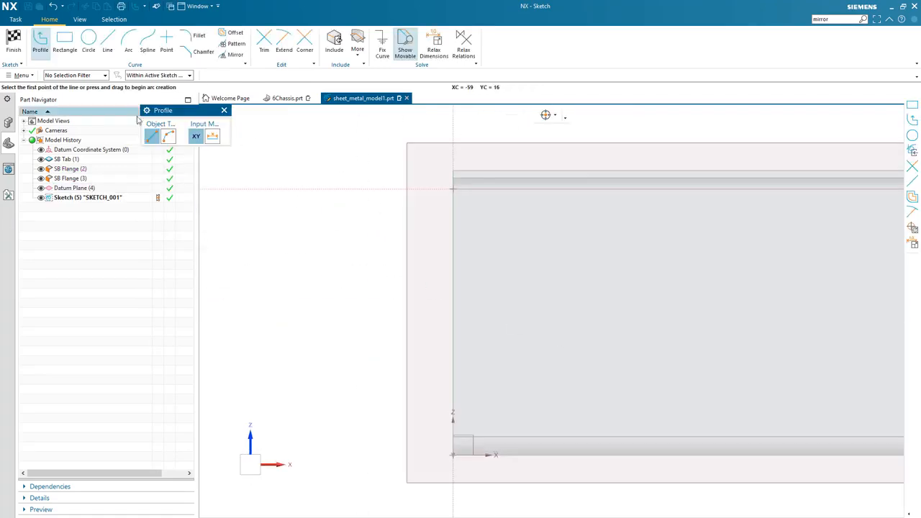
Sketch an open arch profile with two equal vertical lines joined by a tangent semicircle of about 11 mm radius
left_click(526, 366)
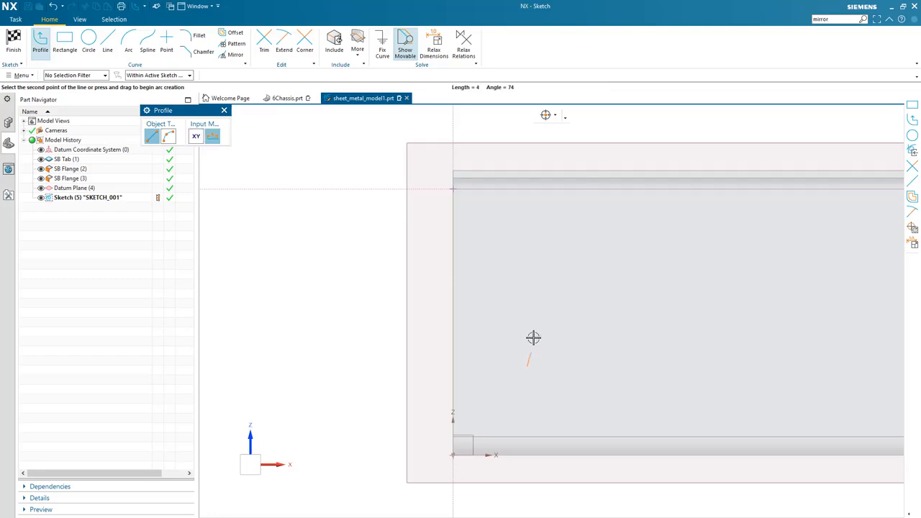
left_click(528, 292)
left_click_drag(528, 292, 596, 259)
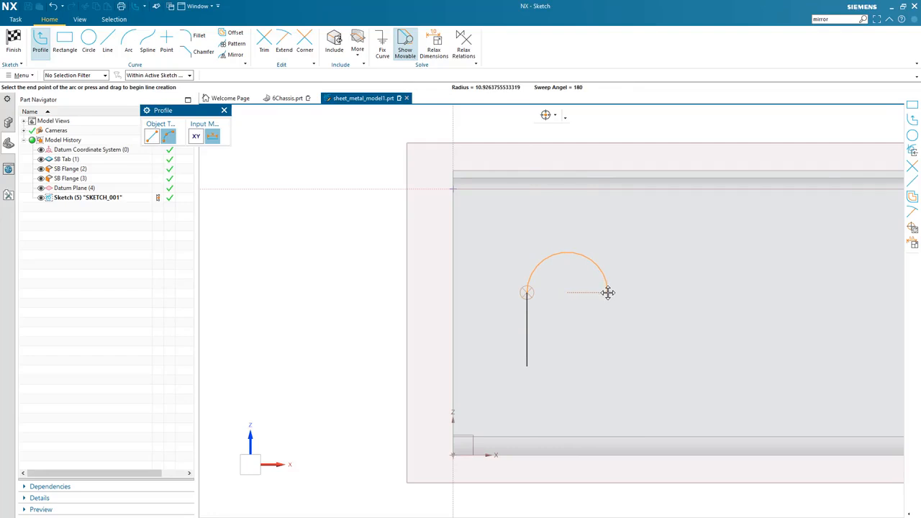
left_click(608, 292)
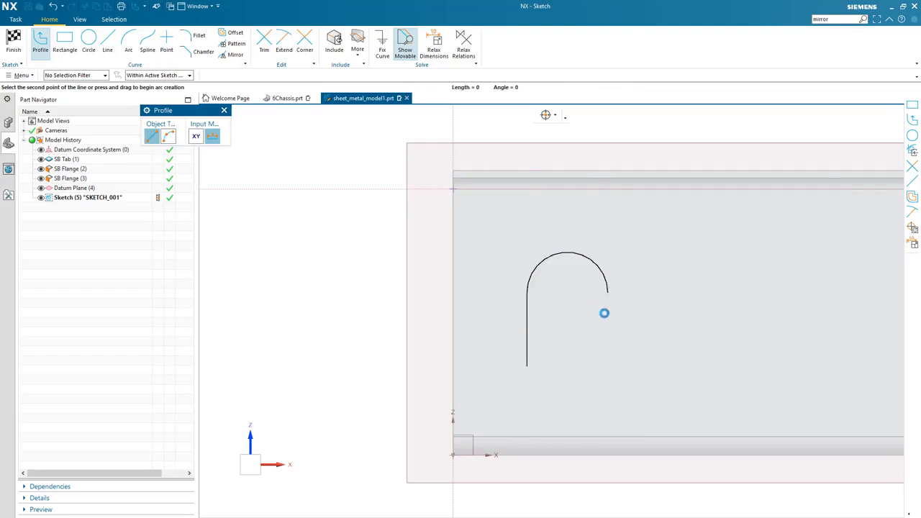
left_click(607, 367)
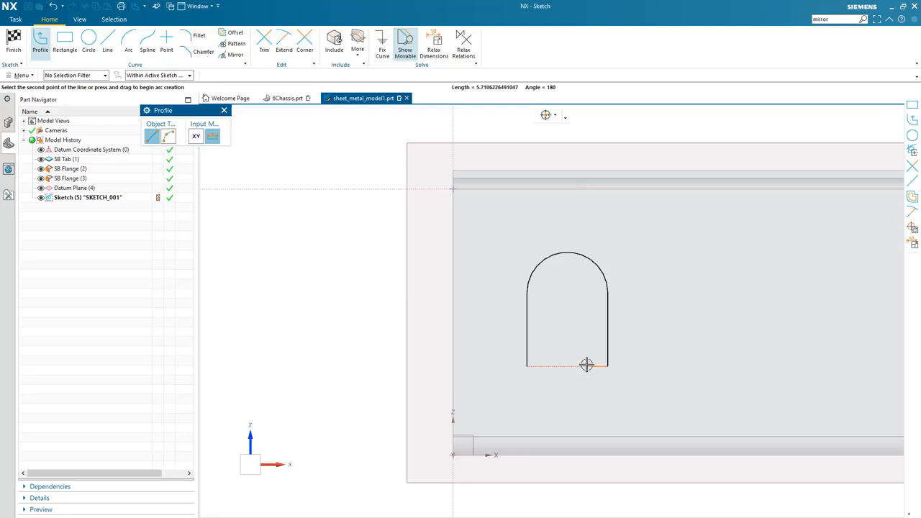
middle_click(586, 364)
middle_click(586, 365)
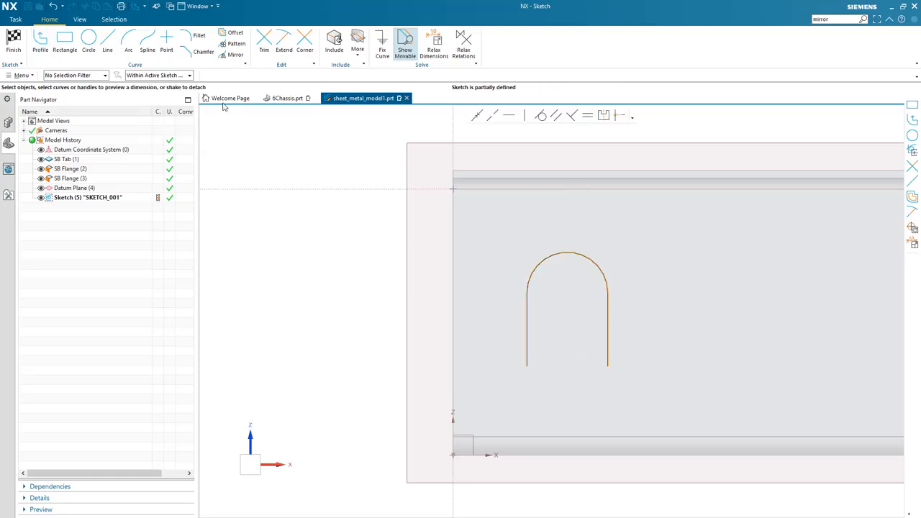
Offset the whole arch outward by 3 mm with one copy
left_click(235, 37)
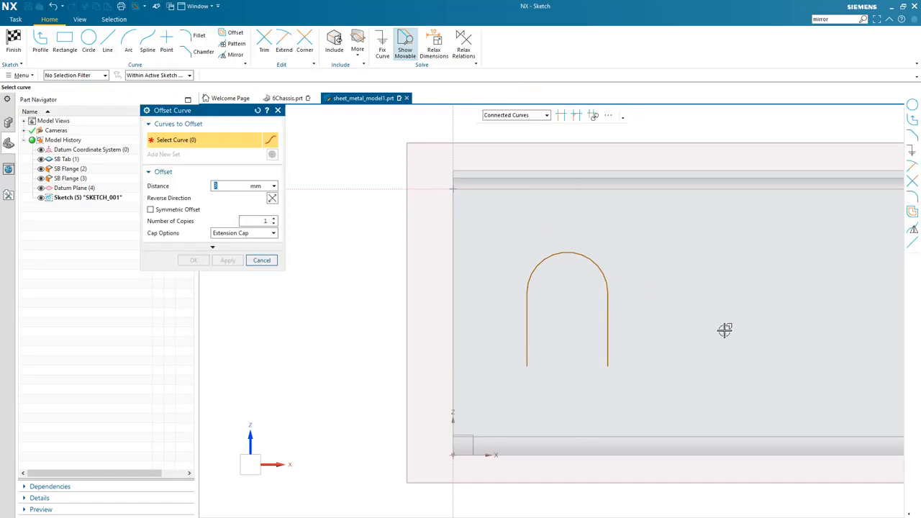
left_click(609, 320)
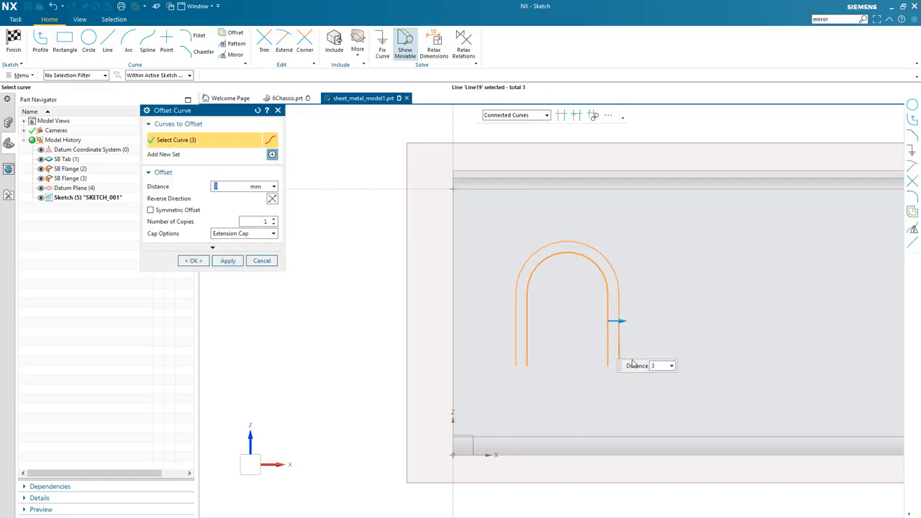
left_click(195, 261)
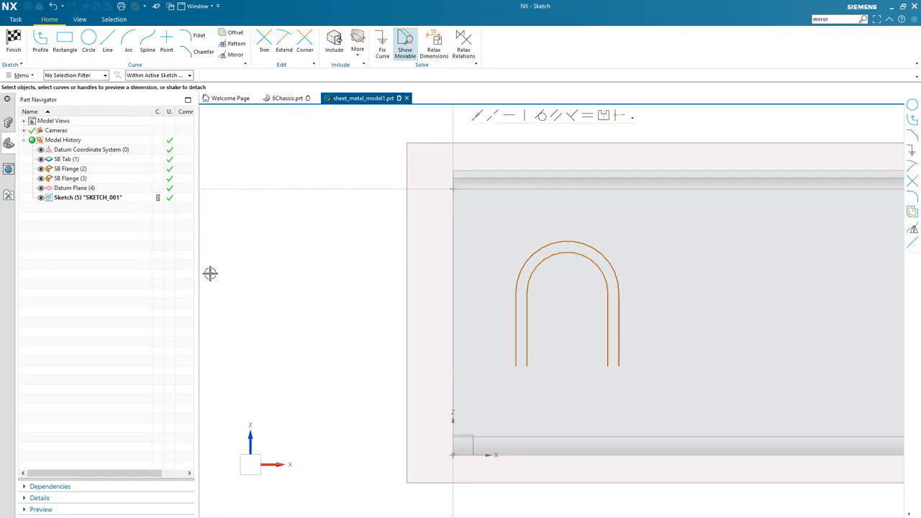
Close both lower ends of the double arch with short horizontal lines between the inner and outer curves
left_click(41, 41)
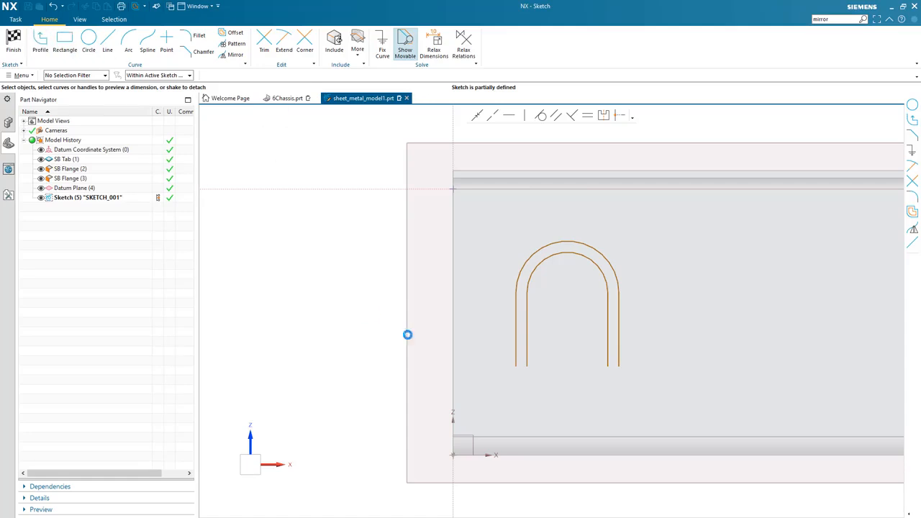
left_click(515, 365)
left_click(526, 366)
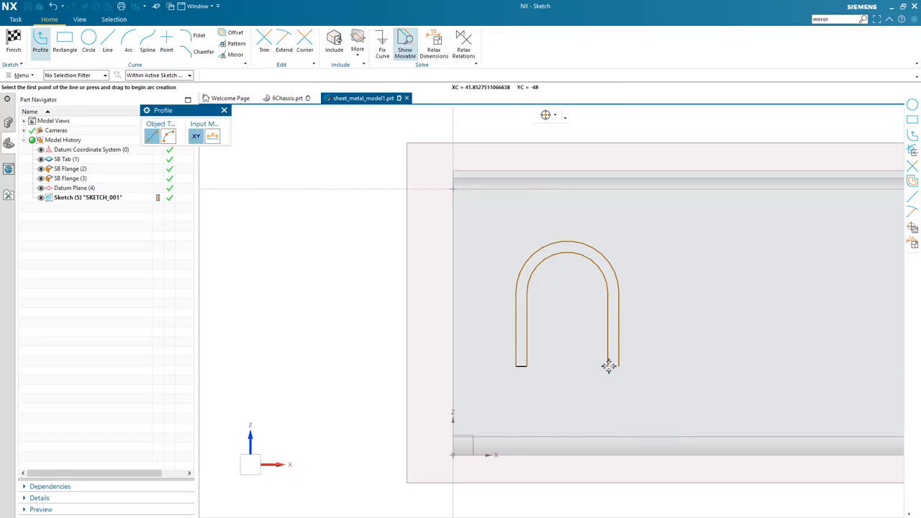
left_click(608, 366)
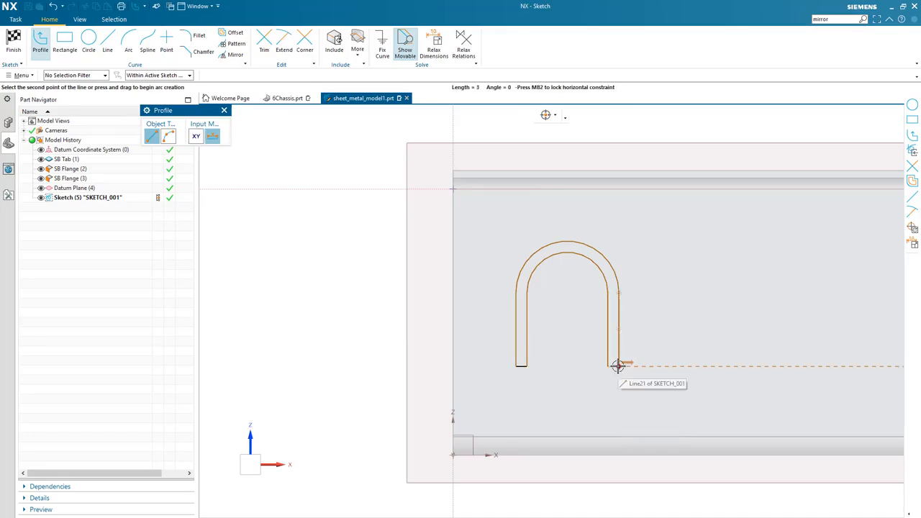
left_click(617, 366)
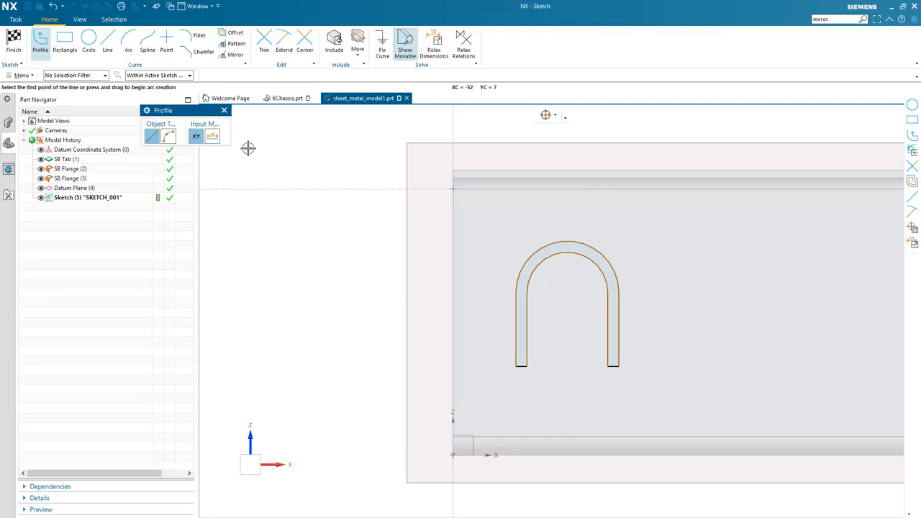
key("Escape")
Draw an 8 mm diameter circle at the arch's centre point and finish the section sketch
left_click(88, 42)
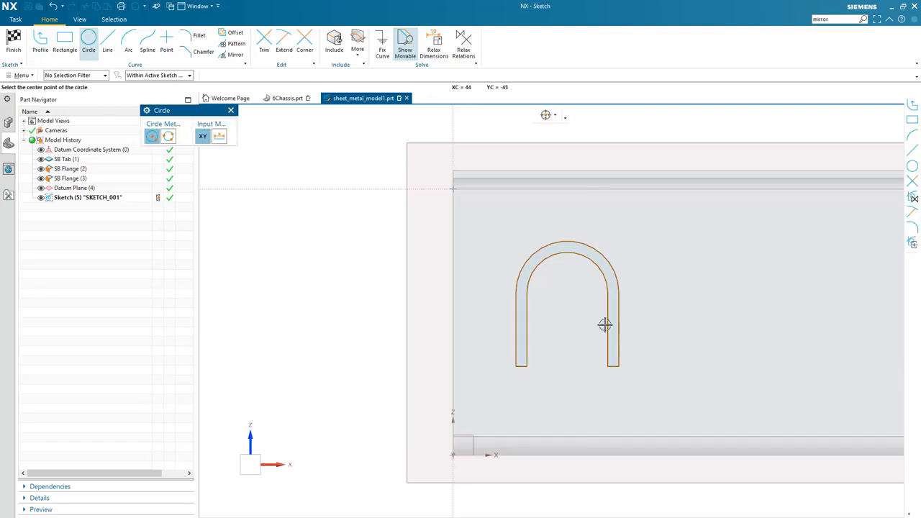
left_click(566, 291)
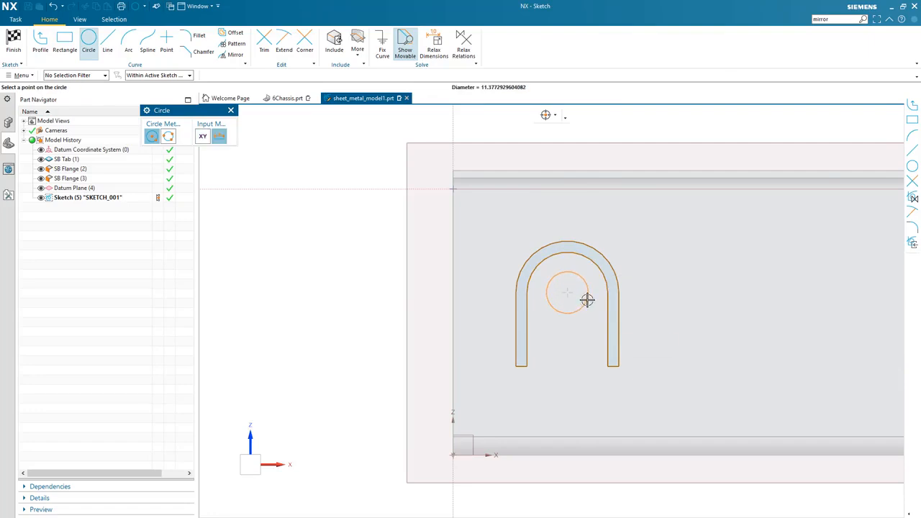
type("8")
key("Return")
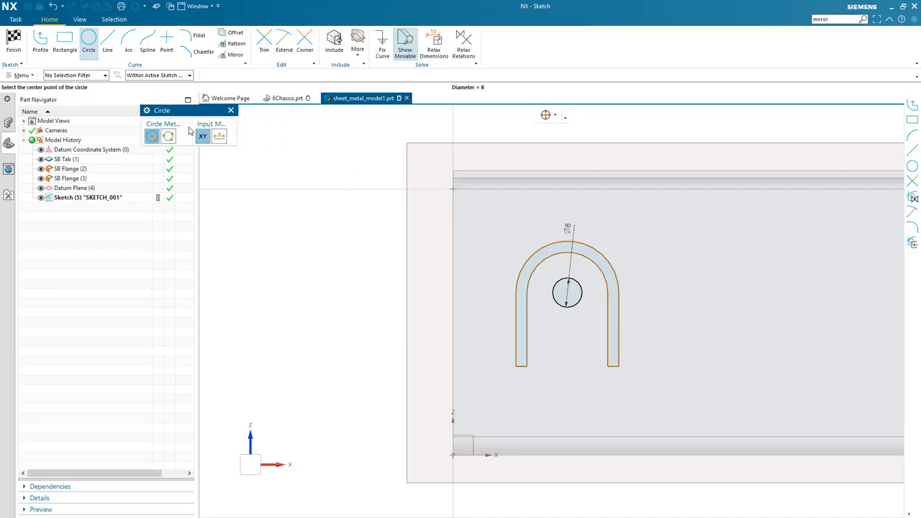
key("Escape")
left_click(13, 40)
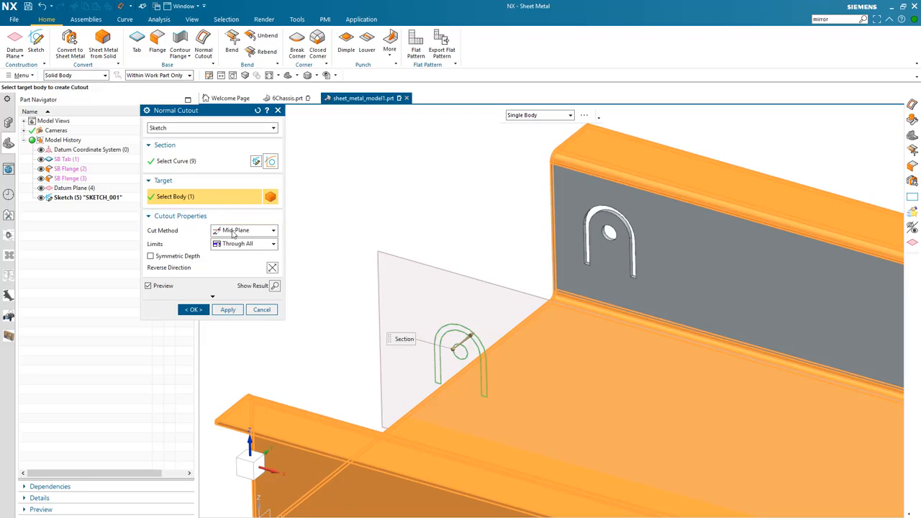
Create the normal cutout through the side wall with the Mid-Plane cut method and Through All limits
left_click(231, 231)
left_click(235, 251)
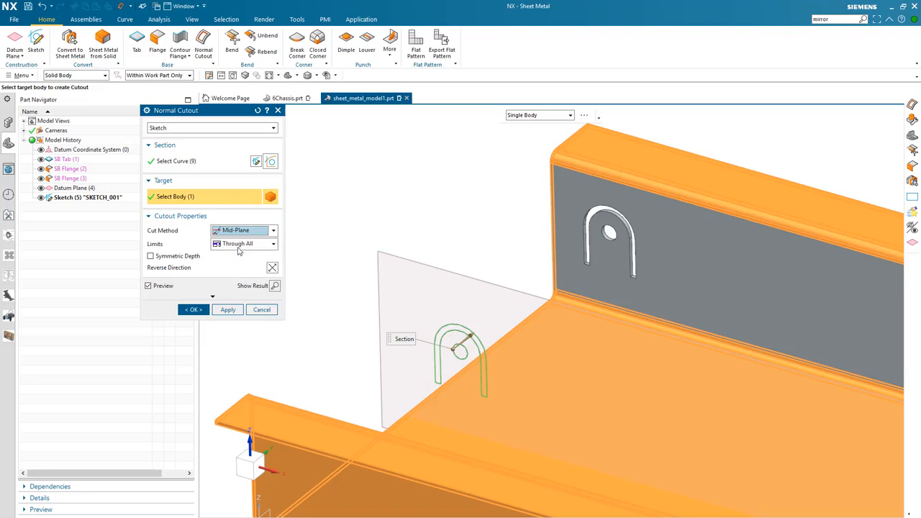
left_click(238, 245)
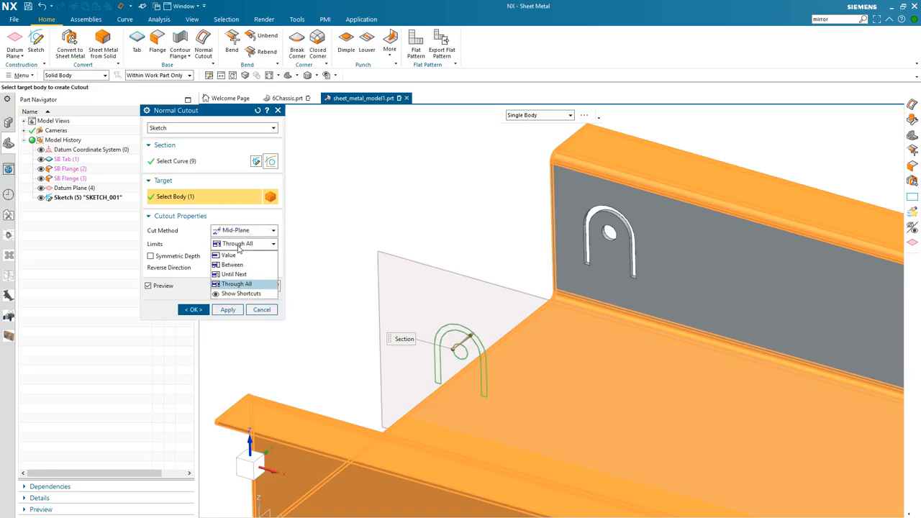
left_click(239, 245)
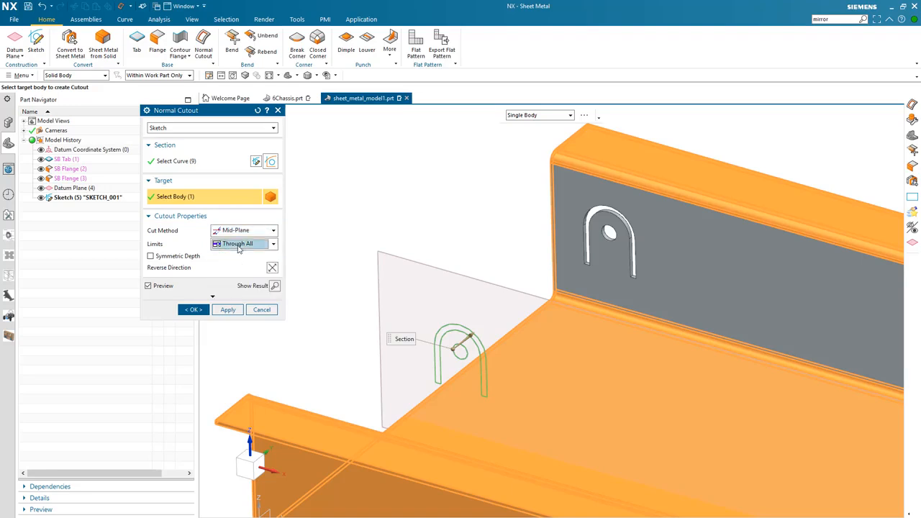
left_click(194, 310)
Start a bend and create its bend line sketch on the outer face of the side wall with the arched cutout
middle_click_drag(326, 227, 241, 187)
left_click(232, 43)
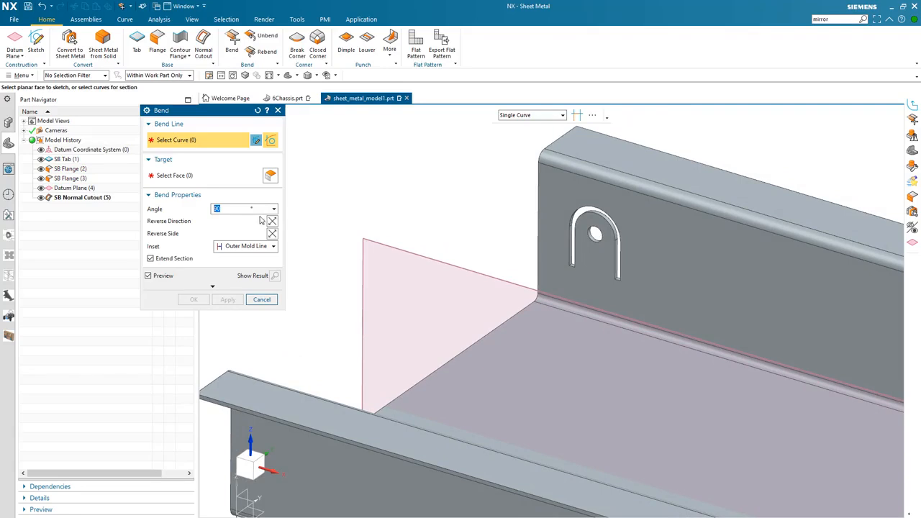
mouse_move(453, 228)
middle_mouse_down()
mouse_move(449, 252)
mouse_move(489, 289)
mouse_move(282, 198)
middle_mouse_up()
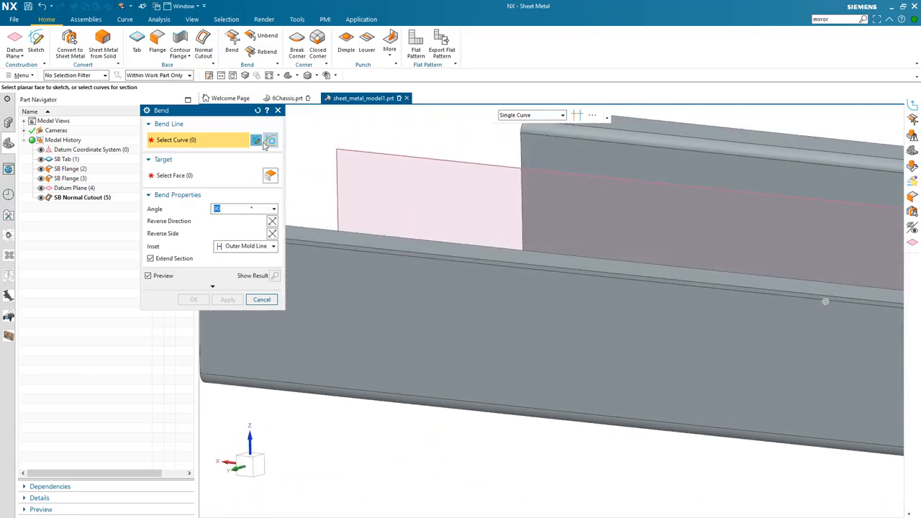
left_click(257, 141)
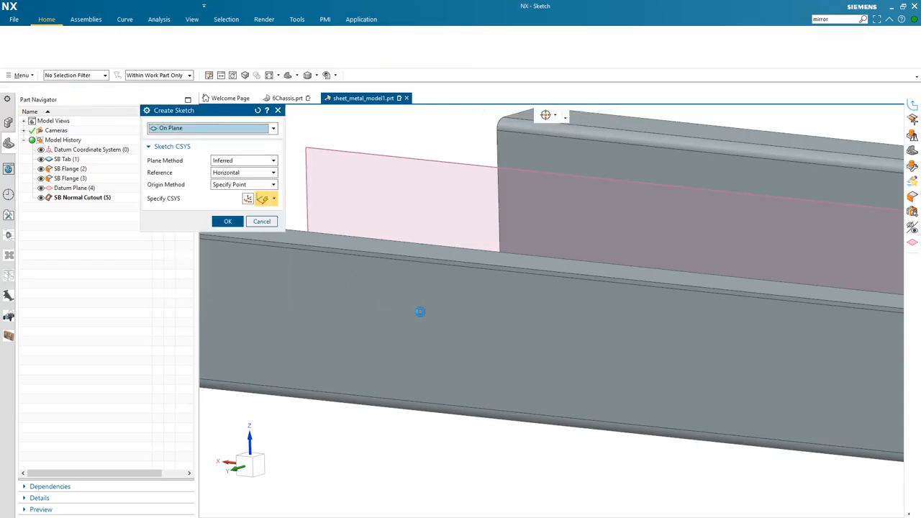
mouse_move(503, 355)
middle_mouse_down()
mouse_move(597, 384)
mouse_move(641, 387)
mouse_move(633, 370)
middle_mouse_up()
left_click(656, 380)
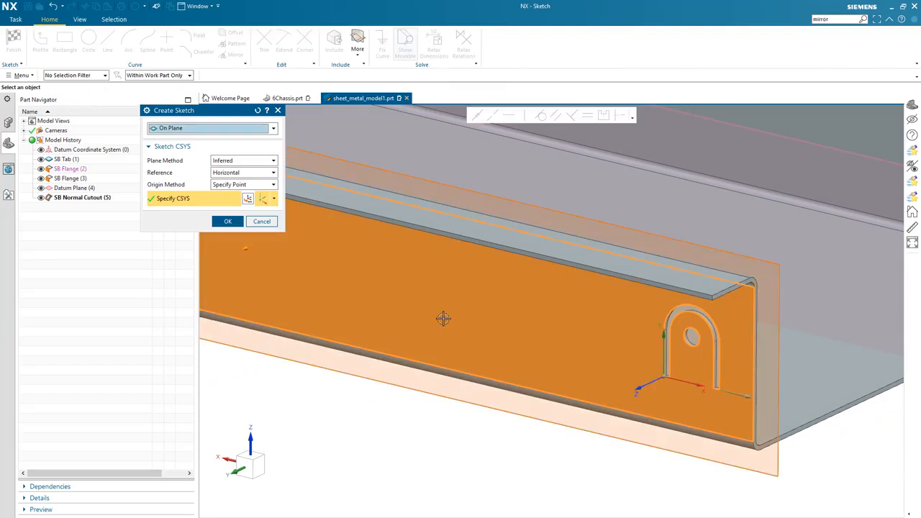
left_click(238, 221)
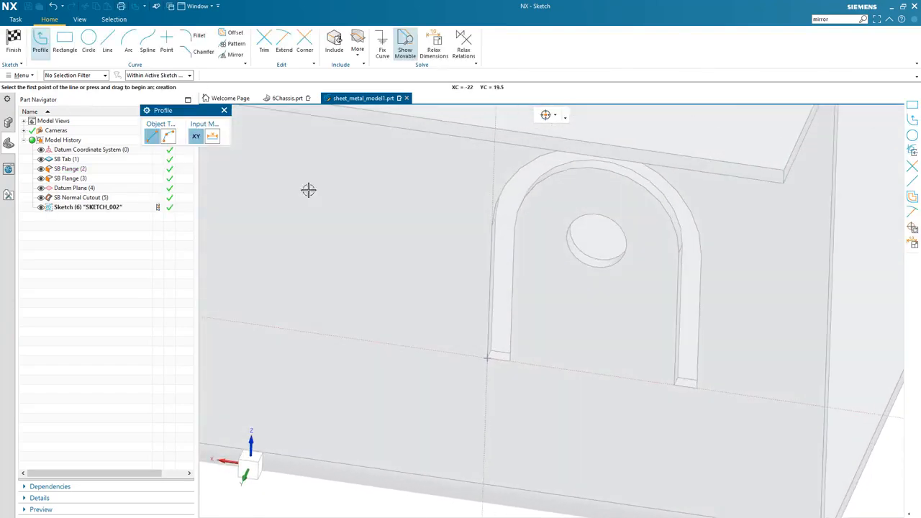
Draw a horizontal bend line across the tongue's base between the inner slot corners, and finish the sketch
left_click(520, 360)
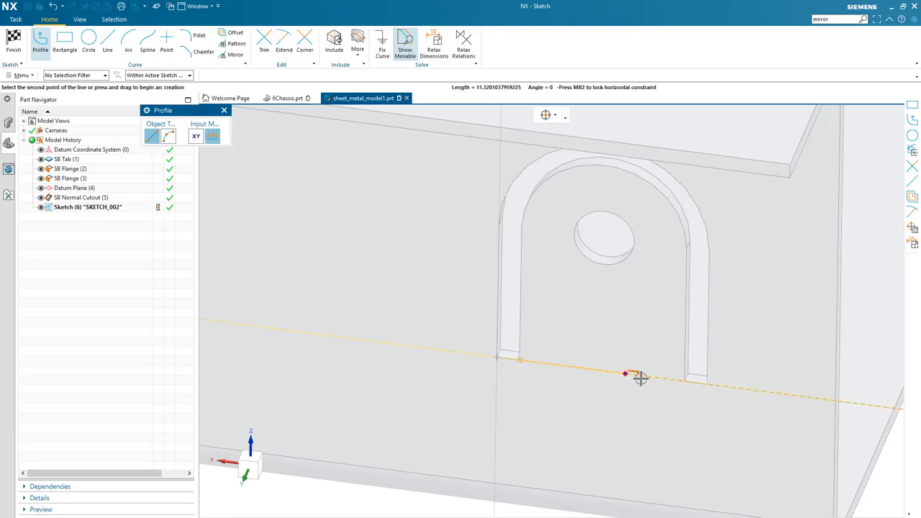
left_click(685, 380)
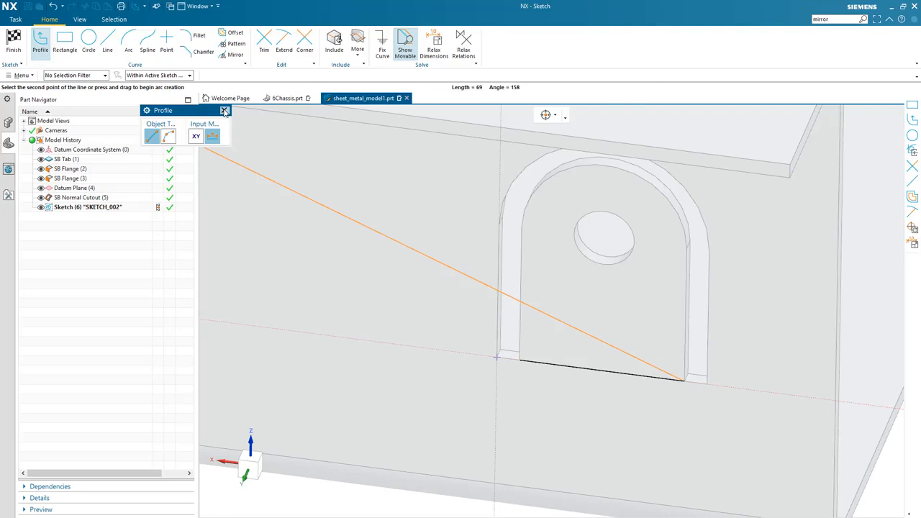
left_click(224, 110)
left_click(14, 45)
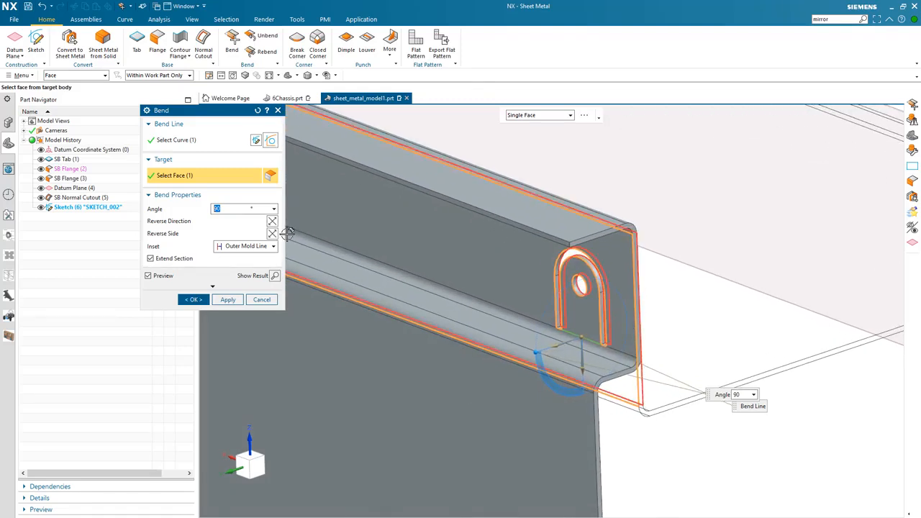
Reverse the bend side so the arched tongue folds, direct it outward from the wall at 90°, and create the bend
left_click(272, 222)
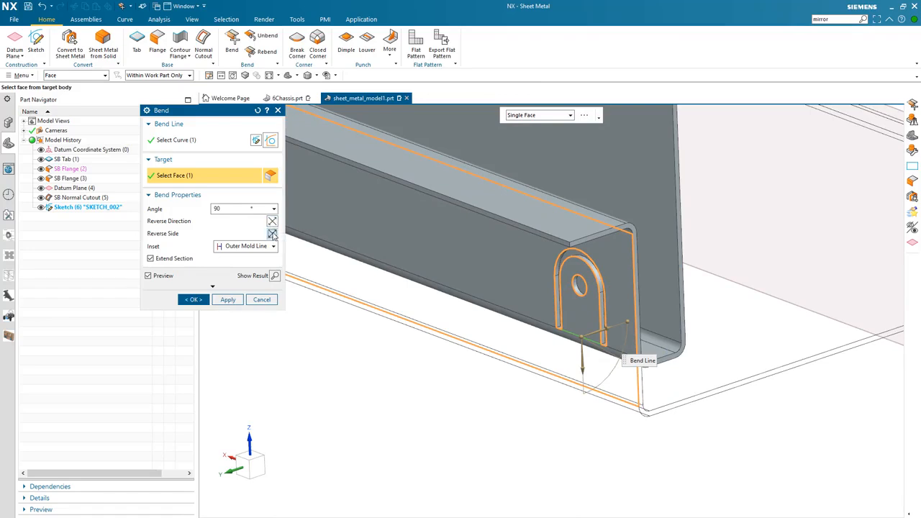
left_click(272, 234)
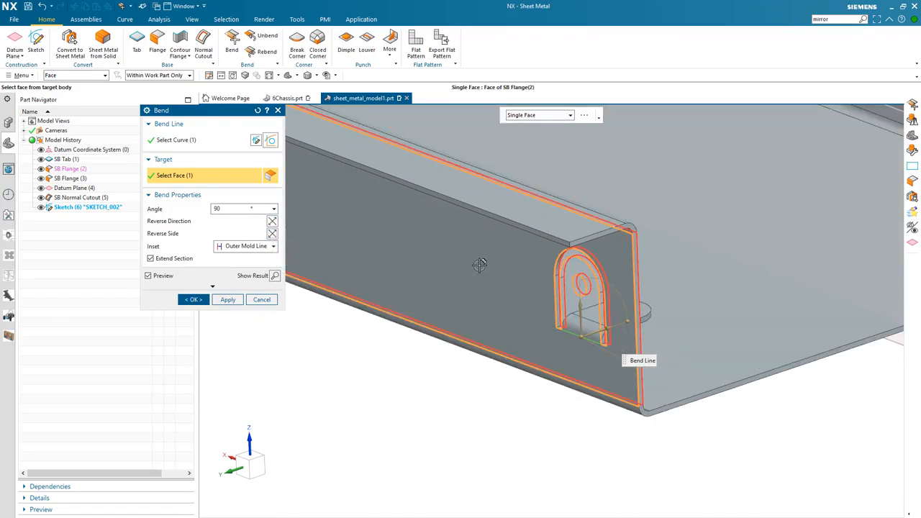
double_click(606, 328)
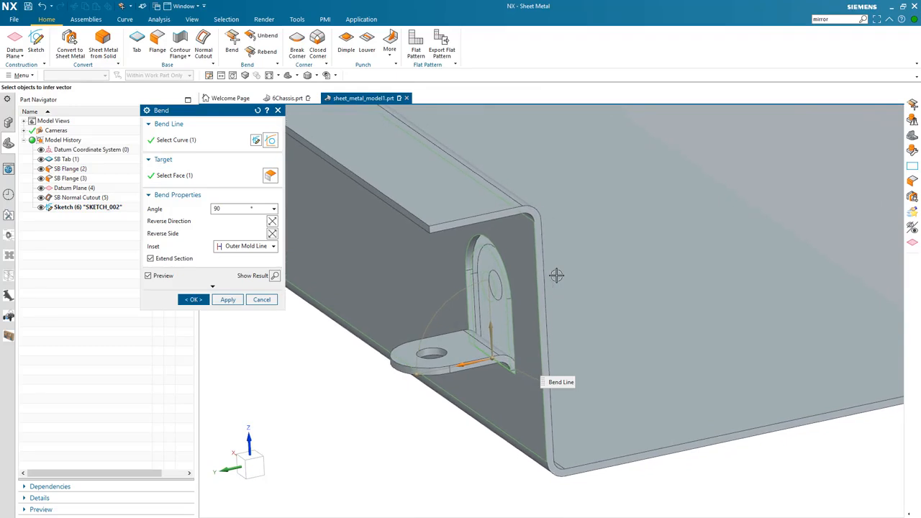
left_click(195, 300)
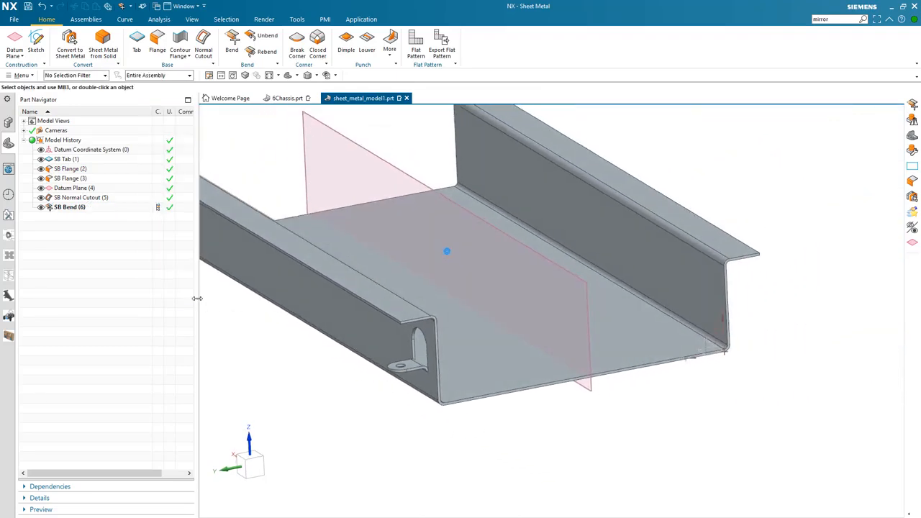
Mirror the normal cutout and the tongue's bend feature together across the middle datum plane
left_click(20, 75)
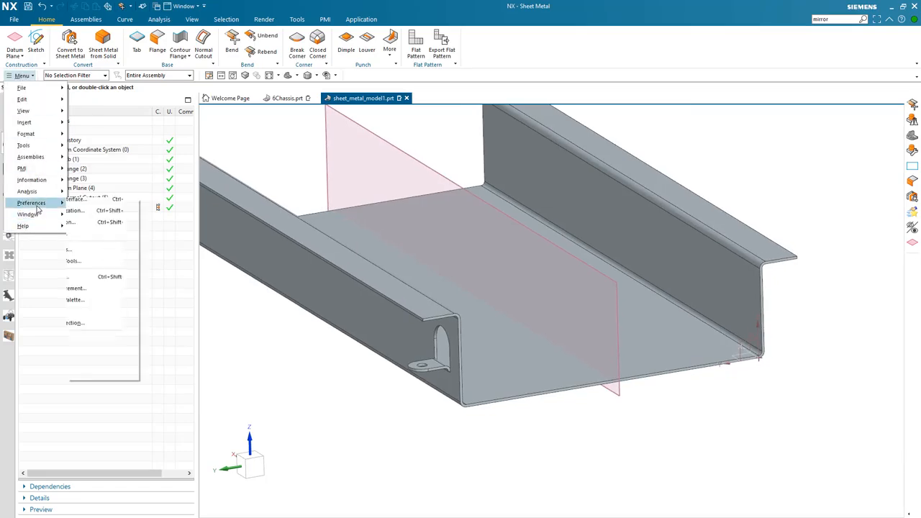
mouse_move(39, 124)
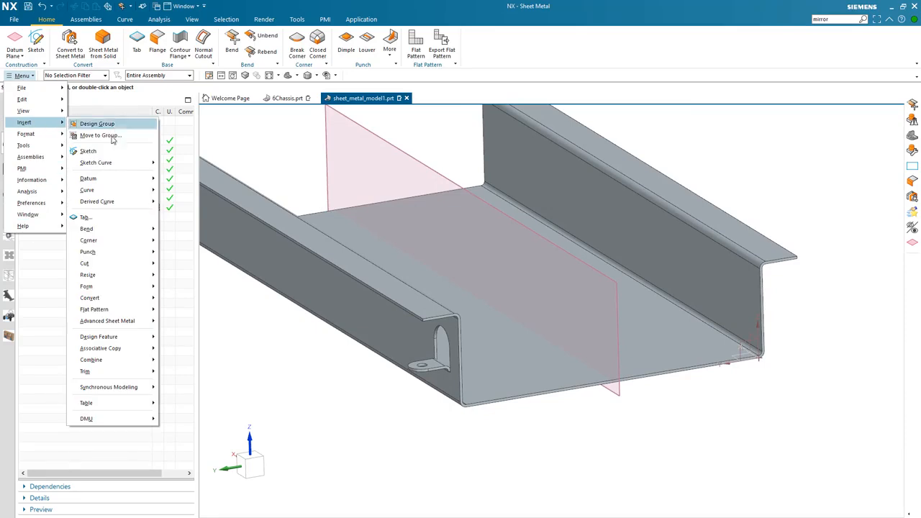
mouse_move(118, 324)
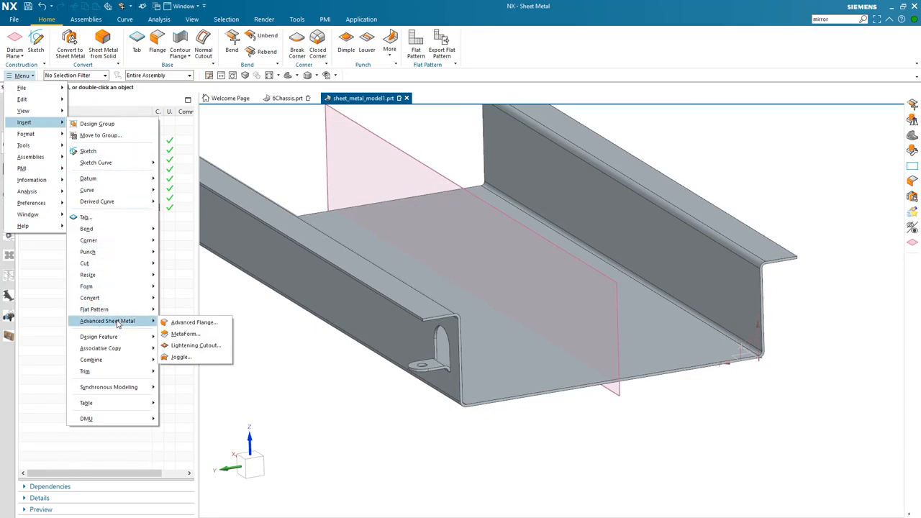
mouse_move(120, 349)
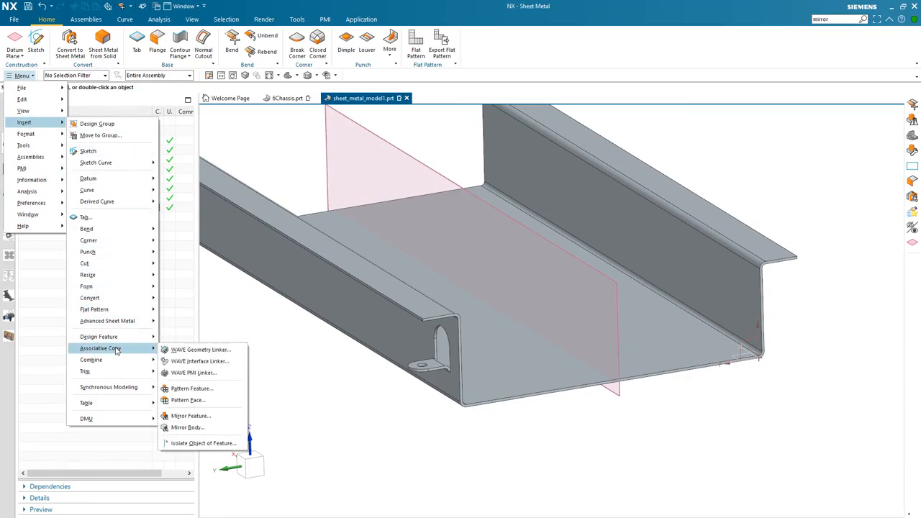
left_click(187, 416)
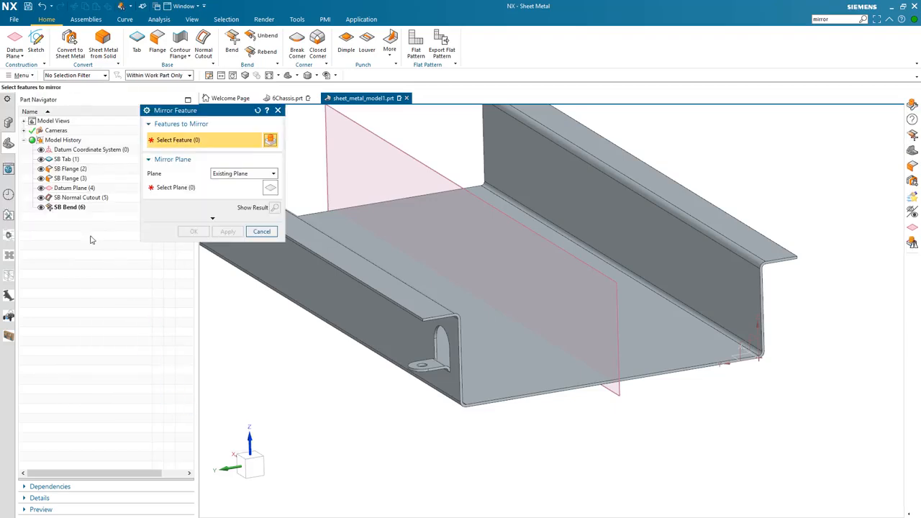
left_click(80, 197)
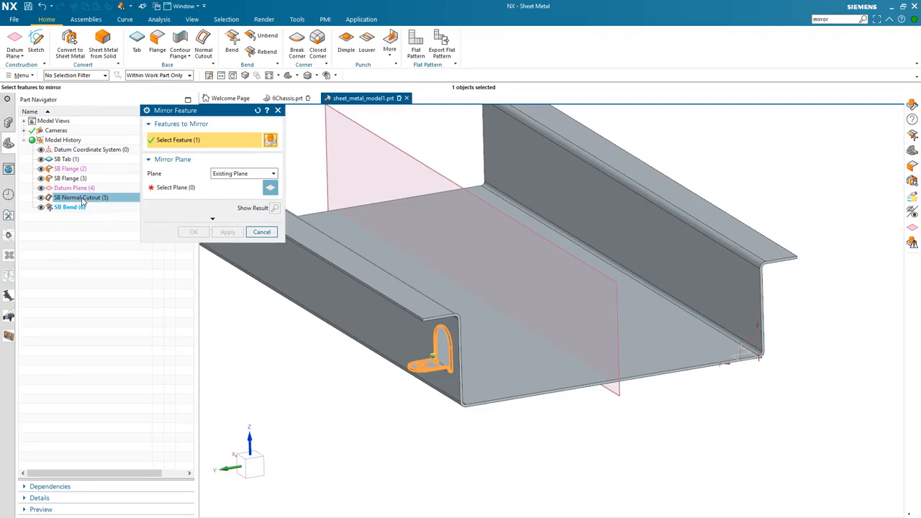
left_click(76, 208)
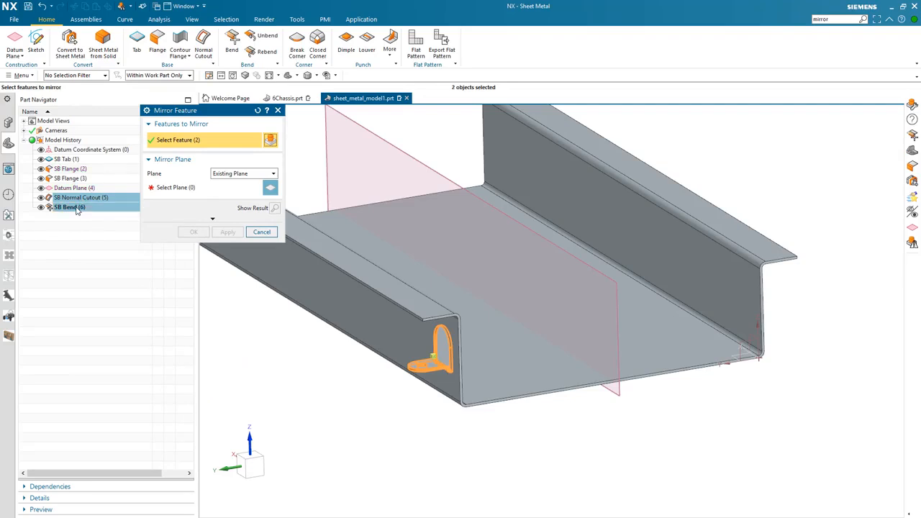
left_click(172, 191)
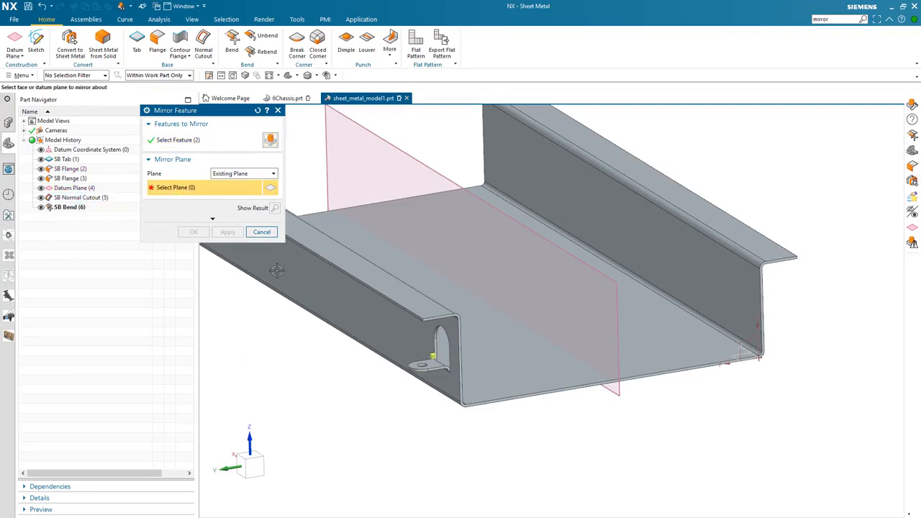
left_click(624, 390)
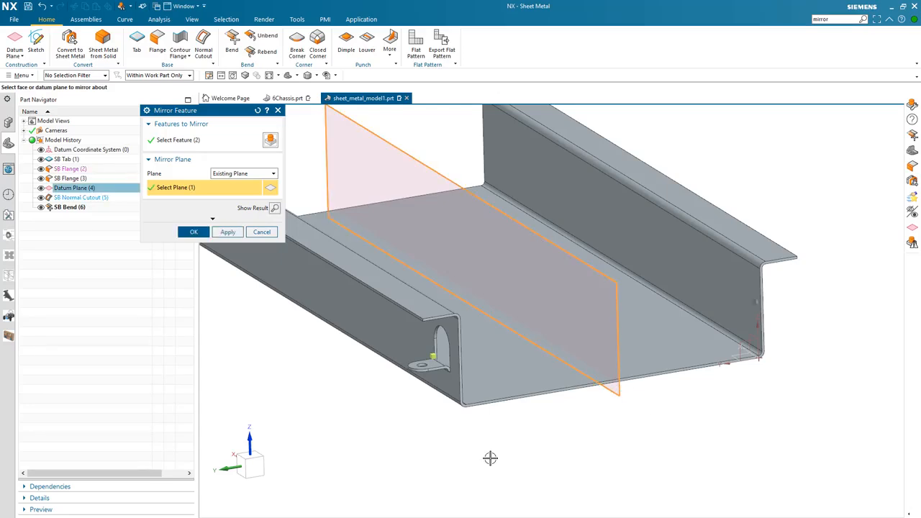
left_click(274, 208)
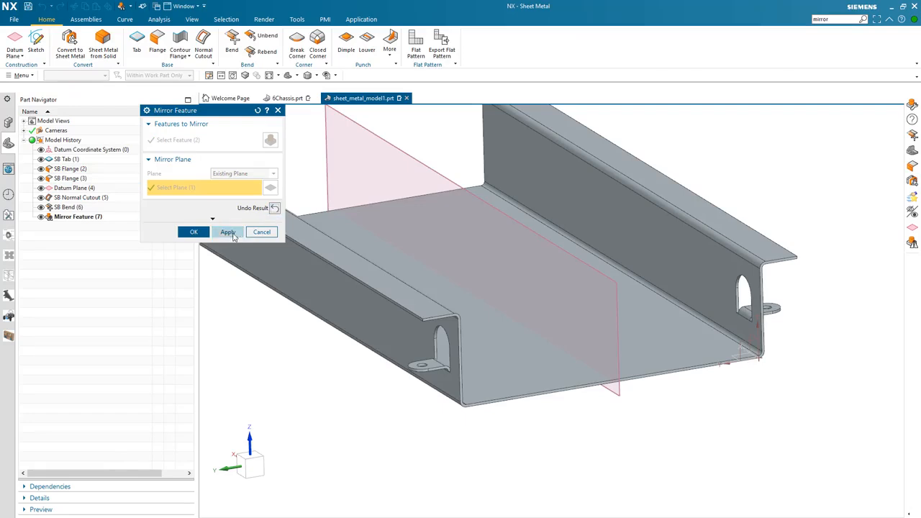
left_click(196, 232)
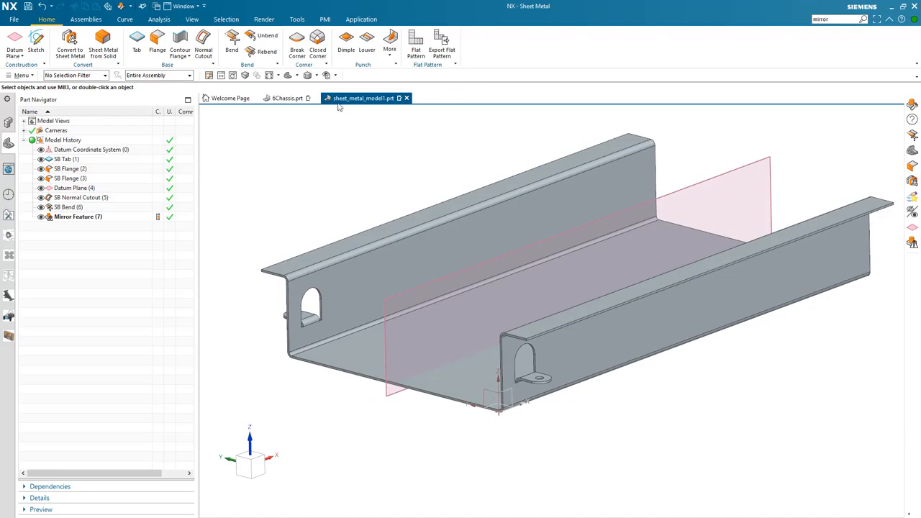
Start a dimple and create its section sketch on the top face of the base tab
left_click(346, 44)
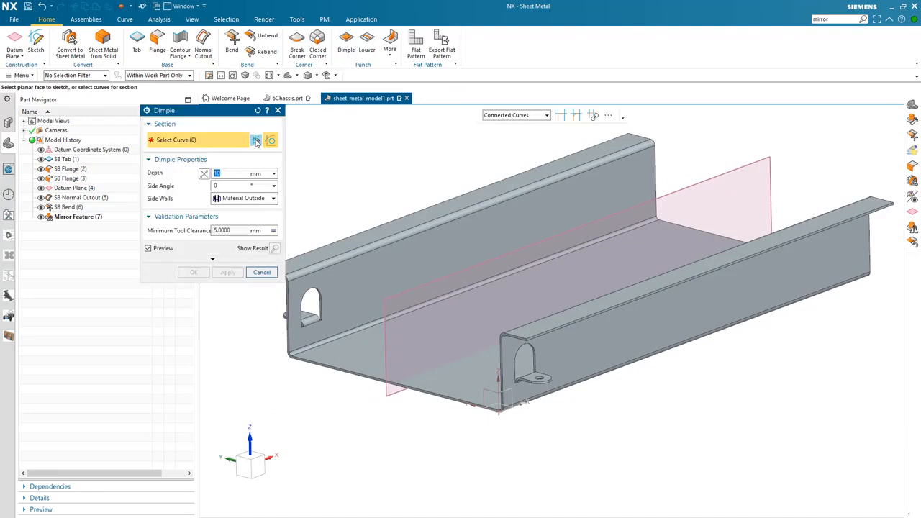
left_click(256, 141)
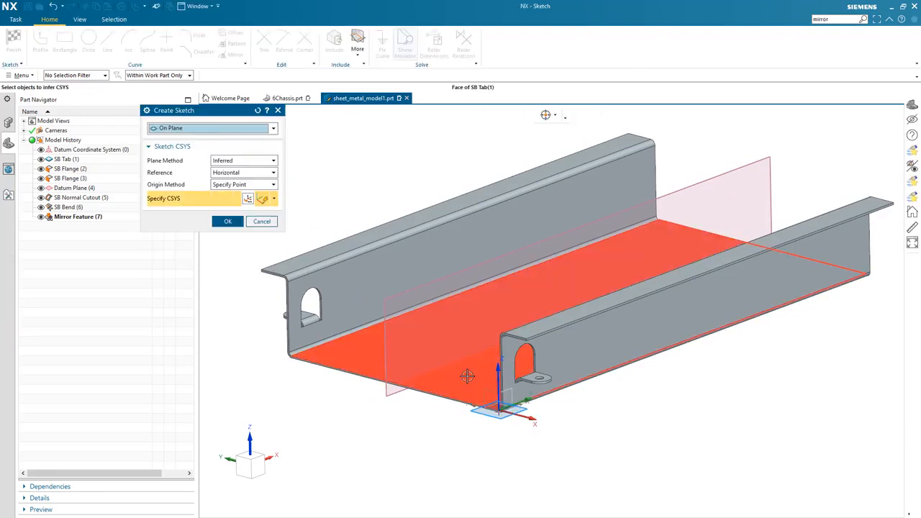
left_click(487, 388)
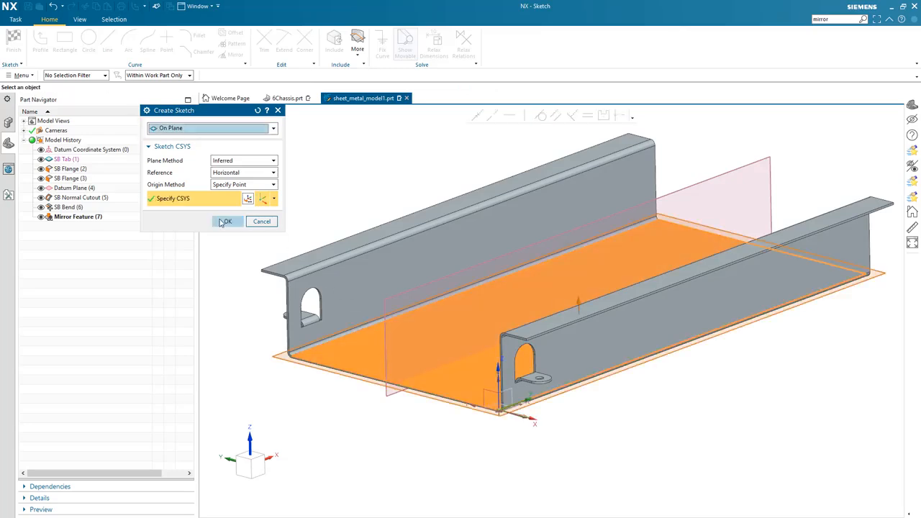
left_click(225, 221)
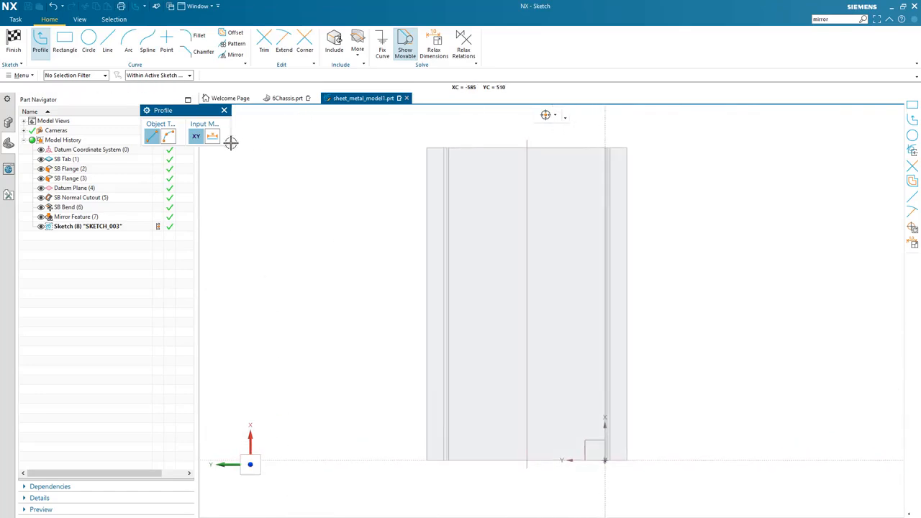
Sketch an open Z-shaped profile across the base, with two horizontal lines about 130 mm long joined by a diagonal
left_click(488, 203)
left_click(568, 203)
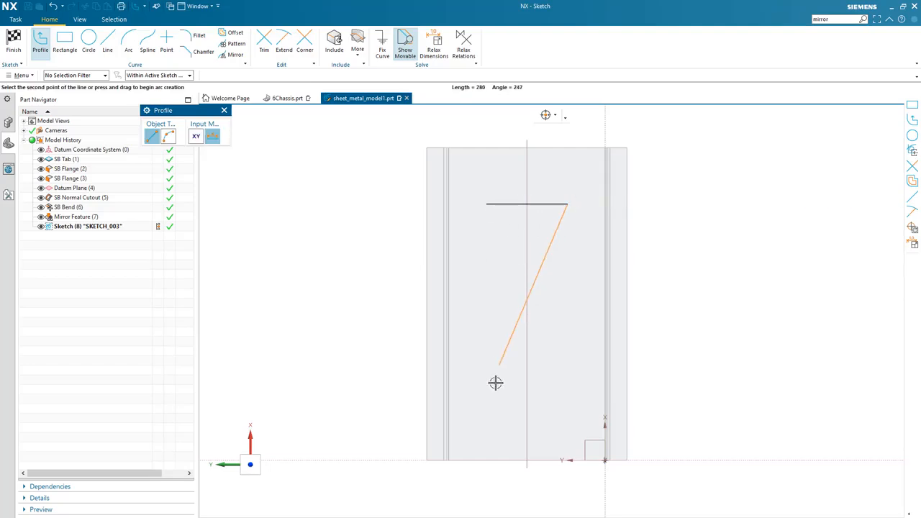
left_click(486, 417)
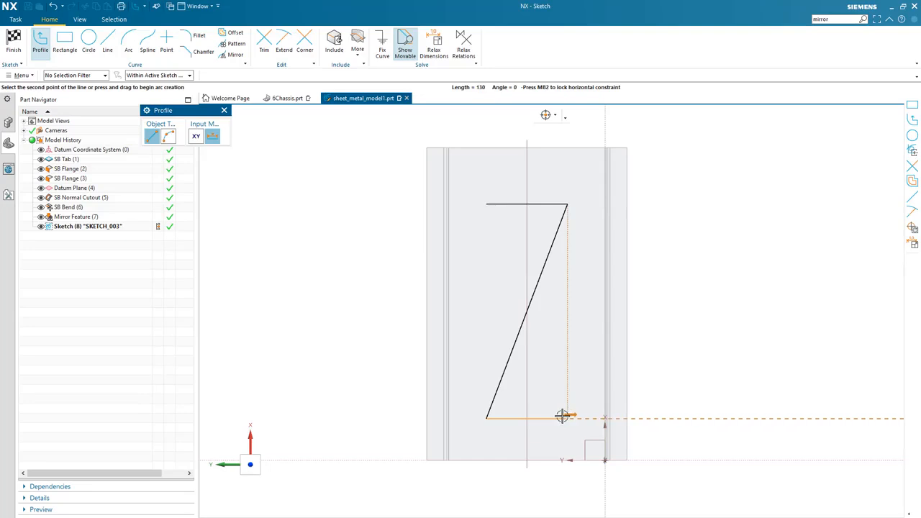
left_click(565, 417)
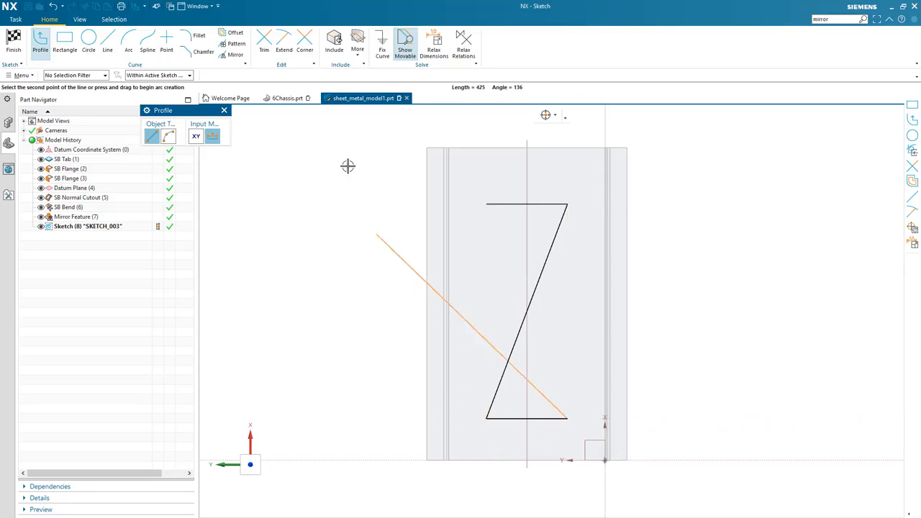
key("Escape")
Offset the three connected lines of the Z profile by 20 mm downward
left_click(231, 33)
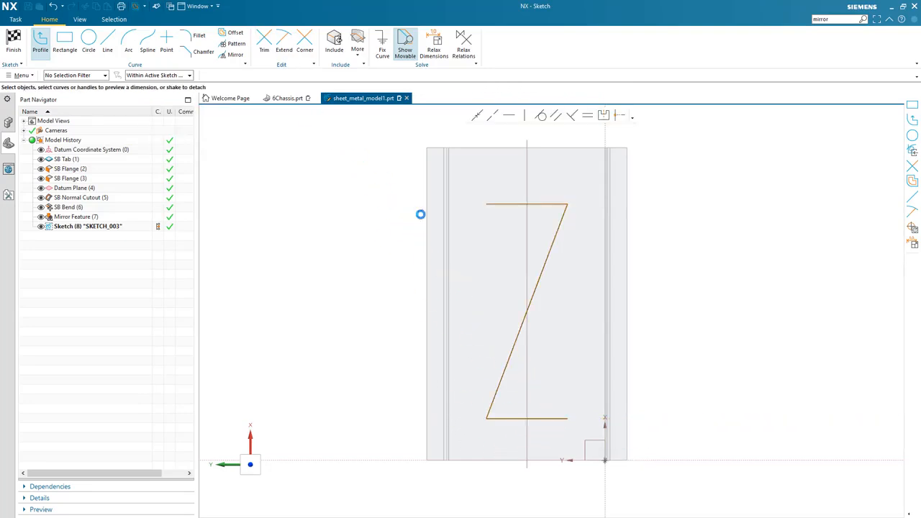
left_click(504, 204)
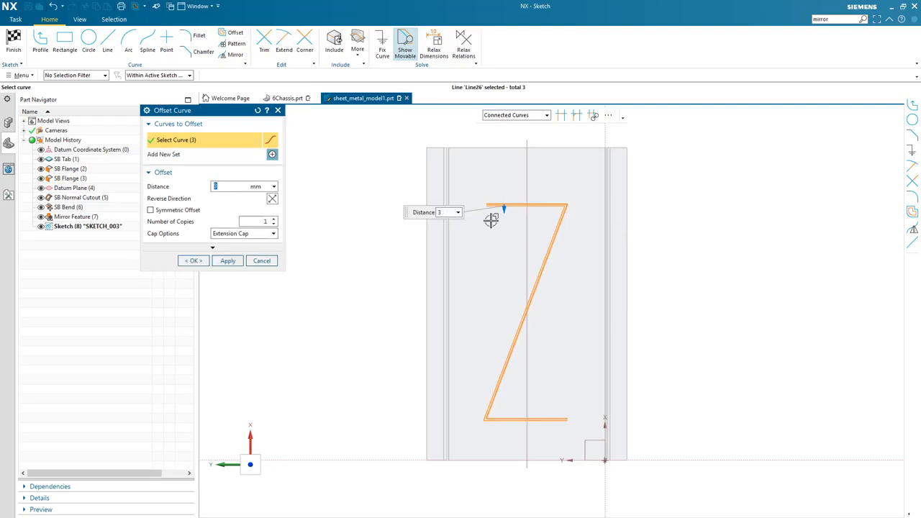
left_click_drag(503, 215, 502, 222)
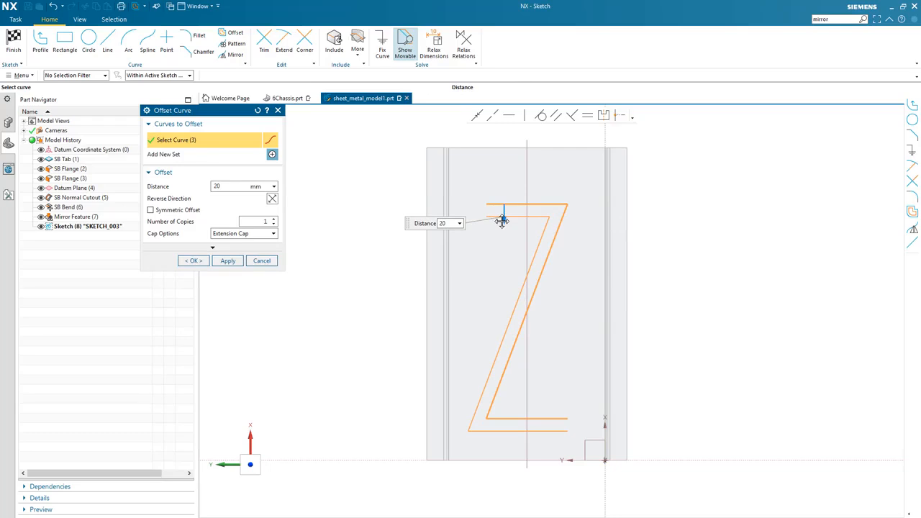
left_click(202, 259)
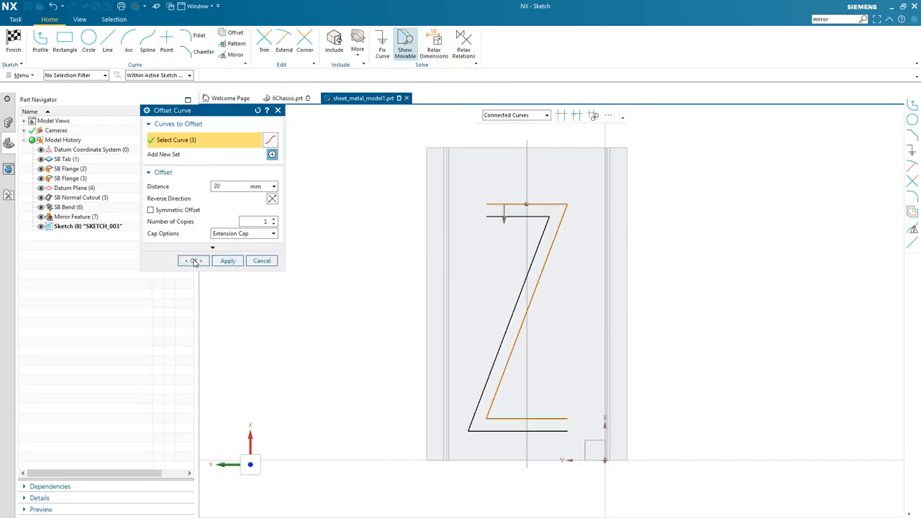
Close both open ends of the offset Z profile with short vertical lines, and finish the sketch
left_click(40, 41)
left_click(487, 204)
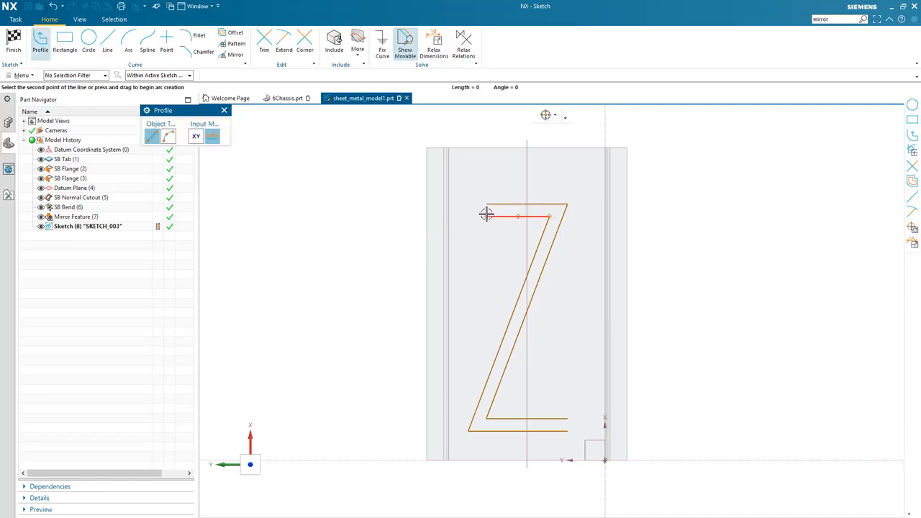
left_click(487, 216)
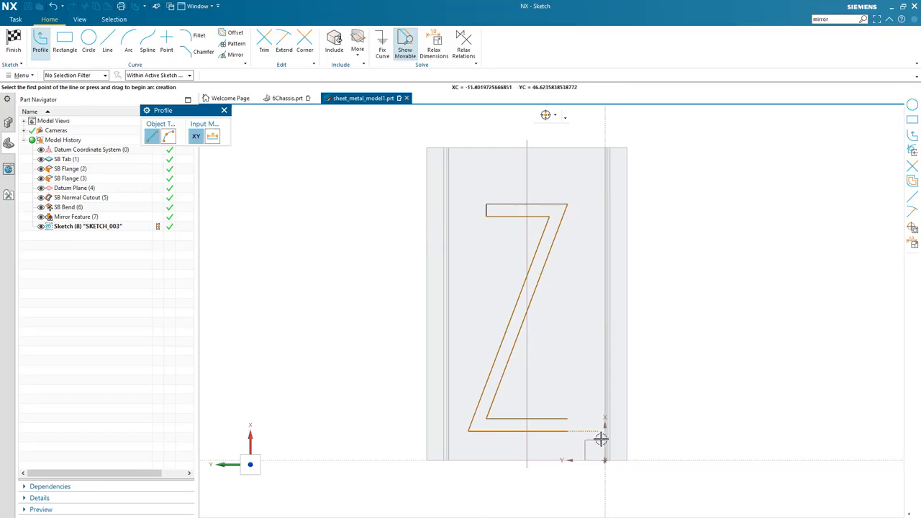
left_click(567, 430)
left_click(567, 429)
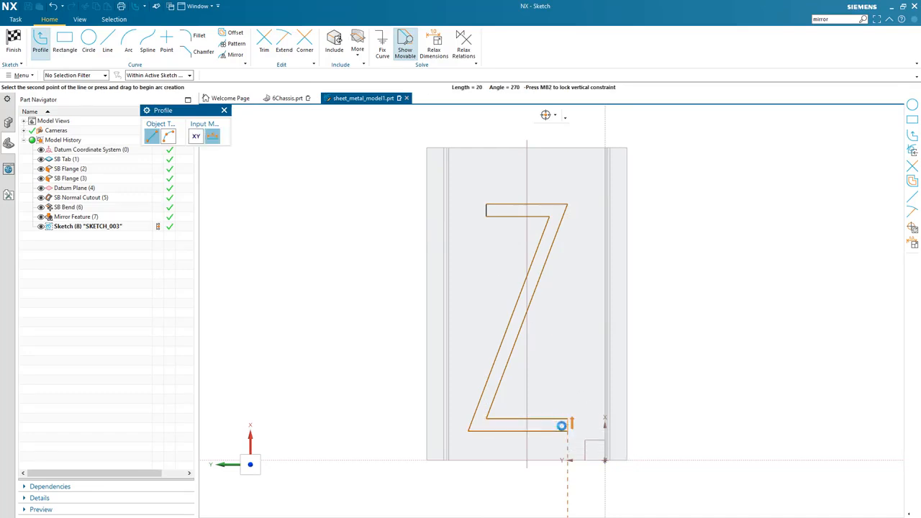
right_click(347, 233)
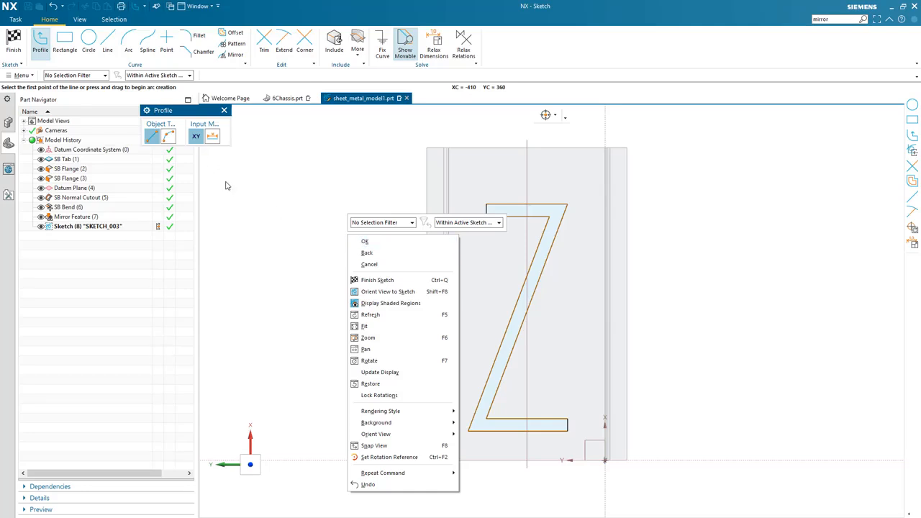
left_click(14, 44)
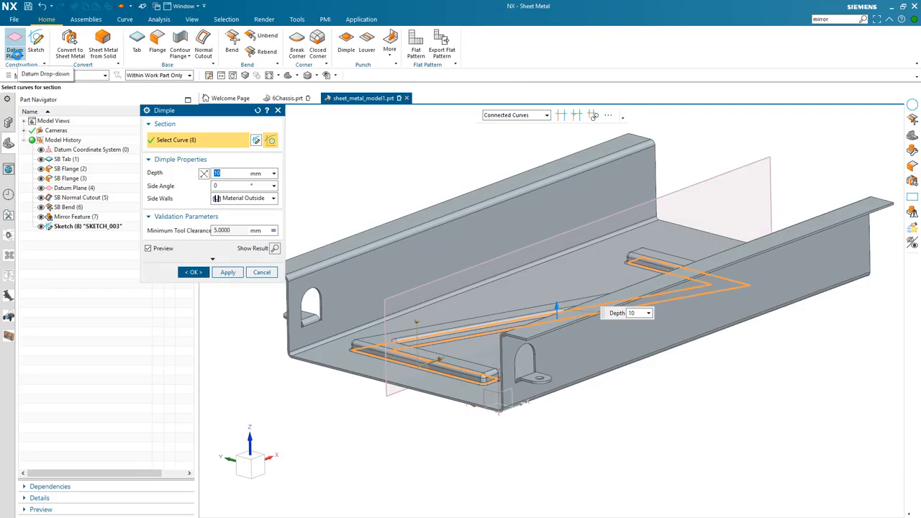
Try the Material Inside option for the dimple's side walls, and switch them back to Material Outside
middle_click_drag(347, 153, 352, 159)
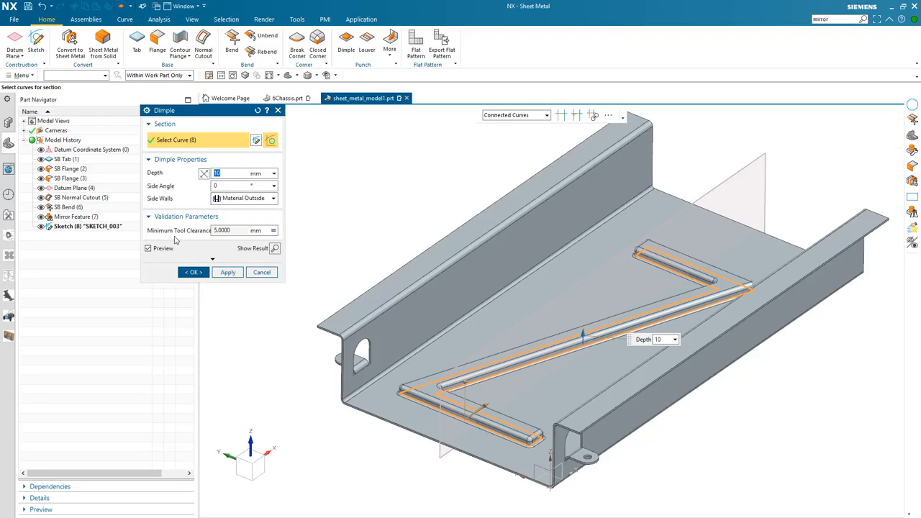
left_click(256, 199)
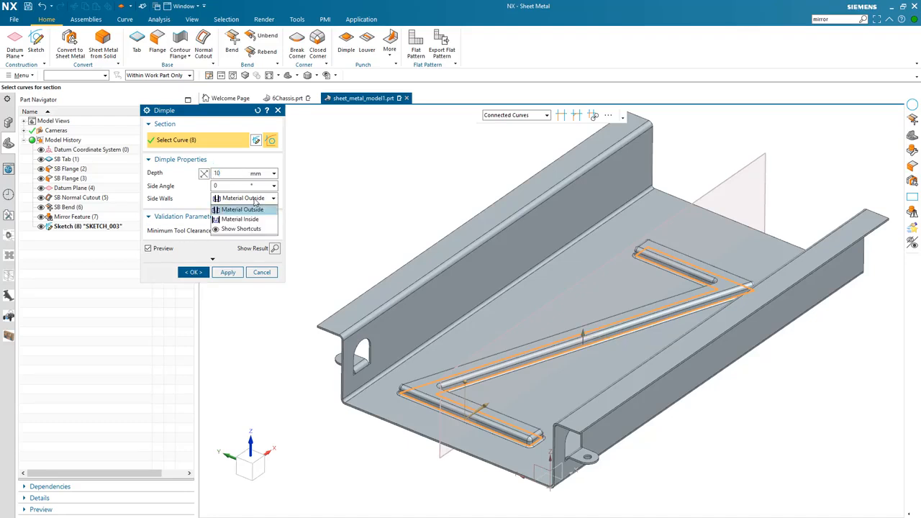
left_click(248, 219)
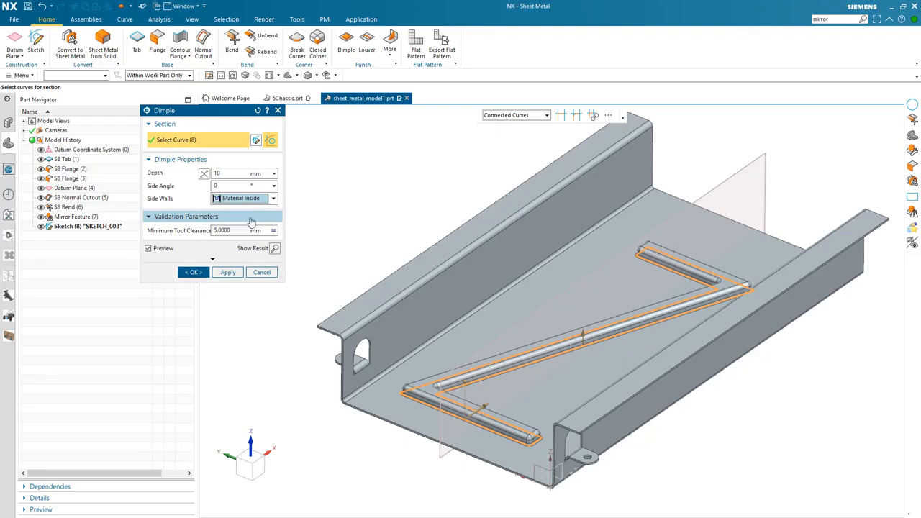
left_click(251, 200)
left_click(247, 209)
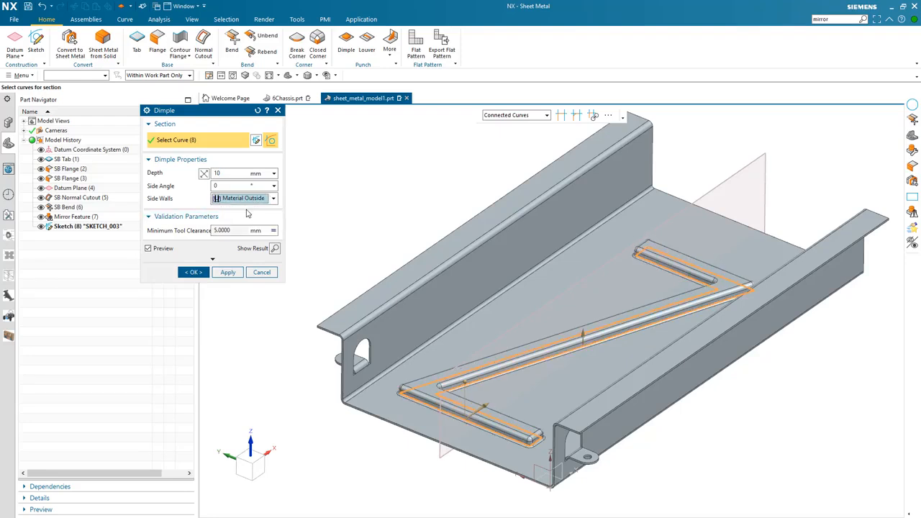
Set the dimple's depth to 5 mm, and switch Blend Dimple Edges off and back on in its expanded settings
left_click(227, 173)
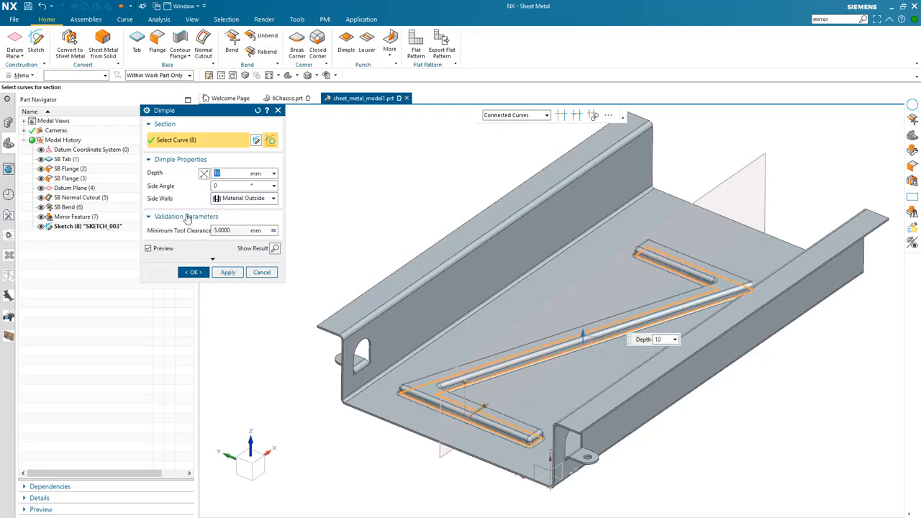
key("Return")
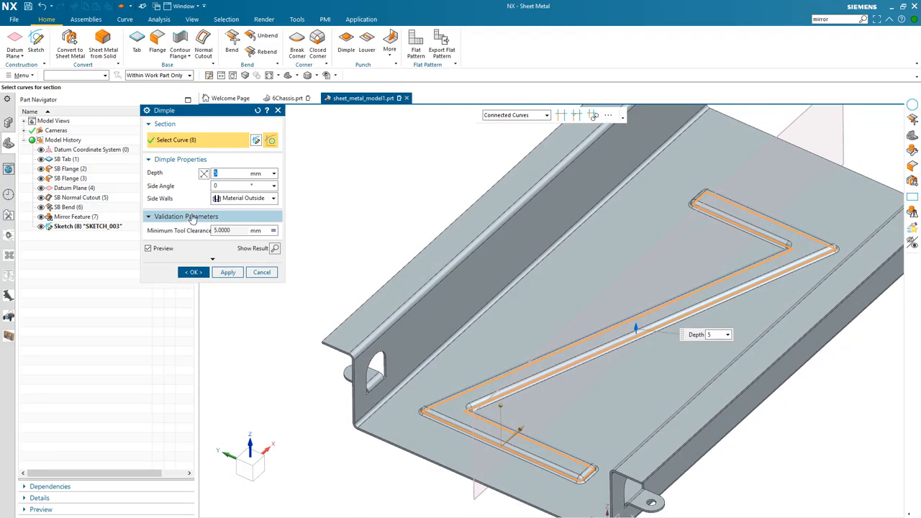
left_click(147, 111)
left_click(153, 133)
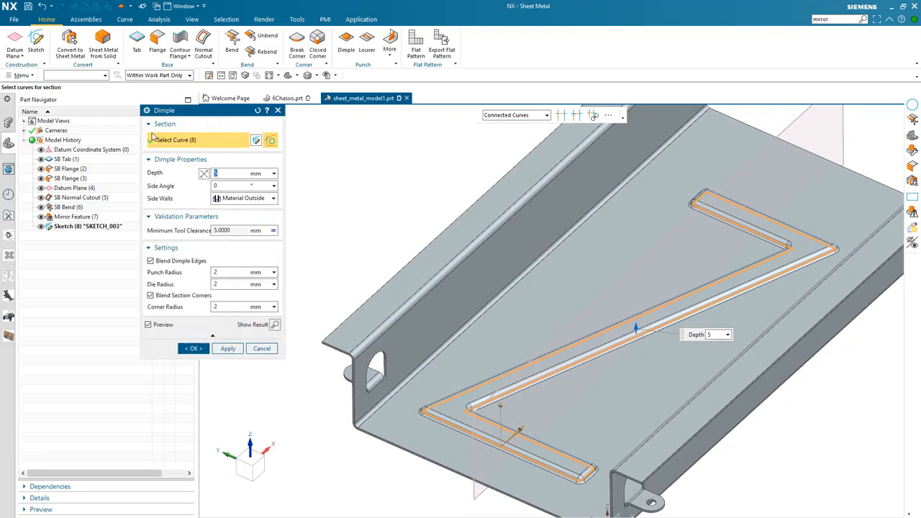
left_click(150, 261)
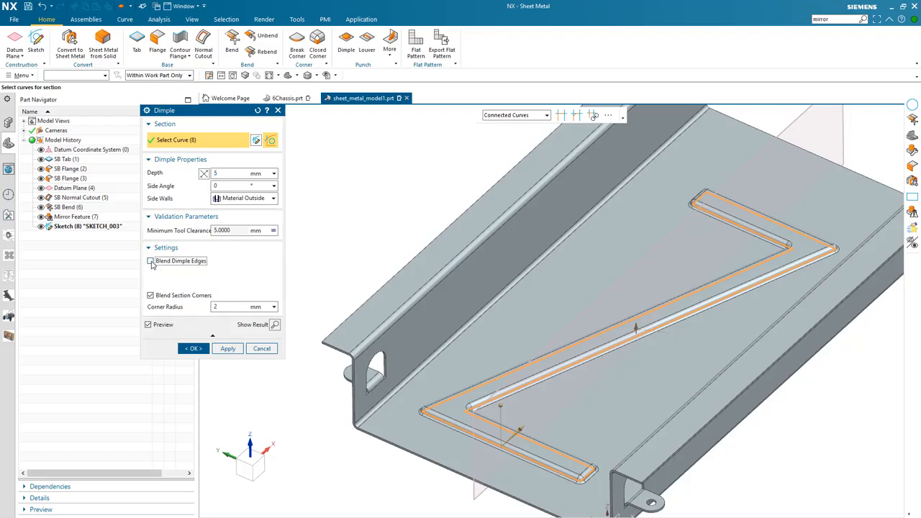
left_click(150, 262)
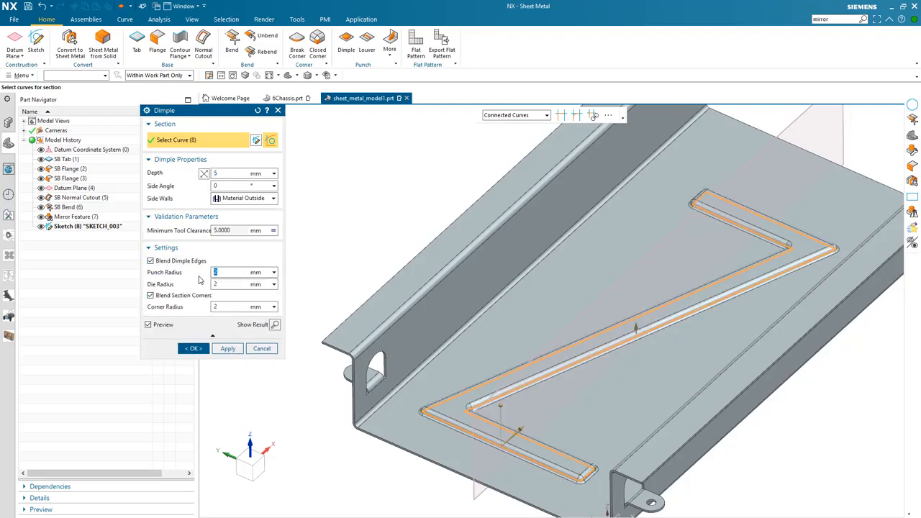
Set the dimple's punch, die and corner radii to 5 mm each, and create the dimple
key("Return")
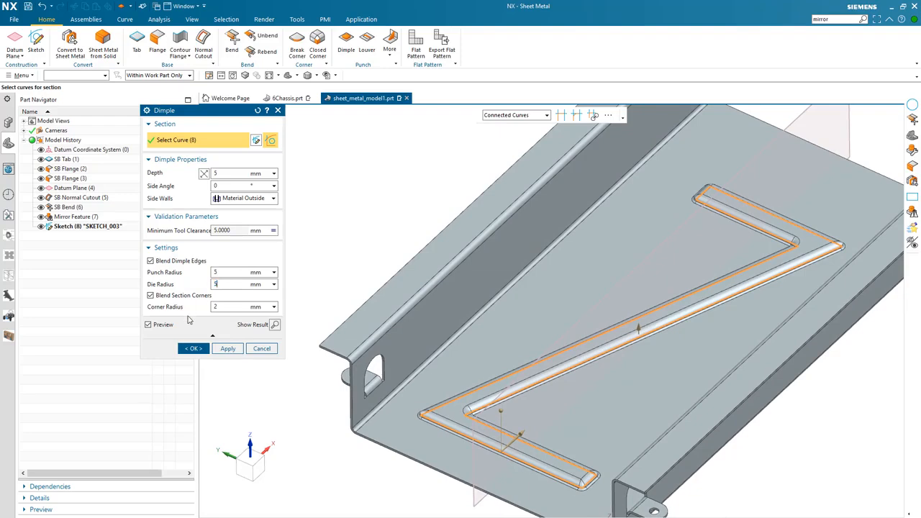
key("Return")
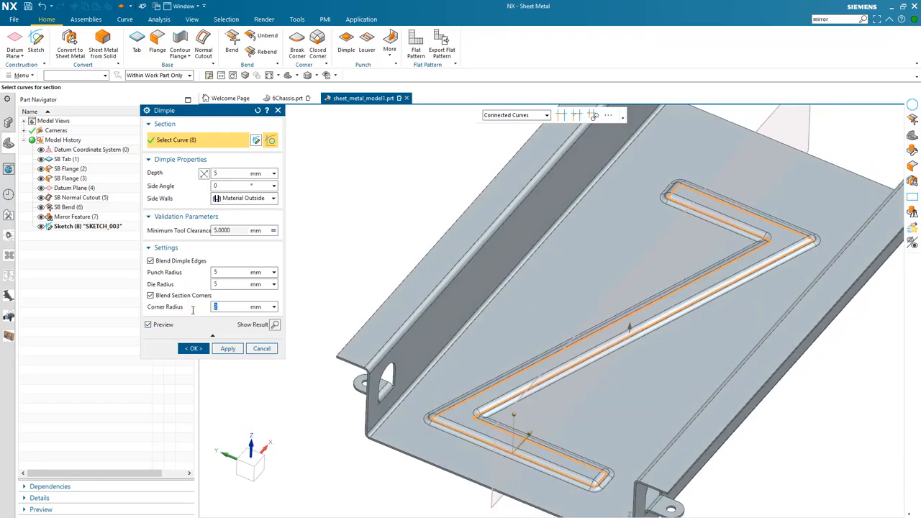
type("5")
key("Return")
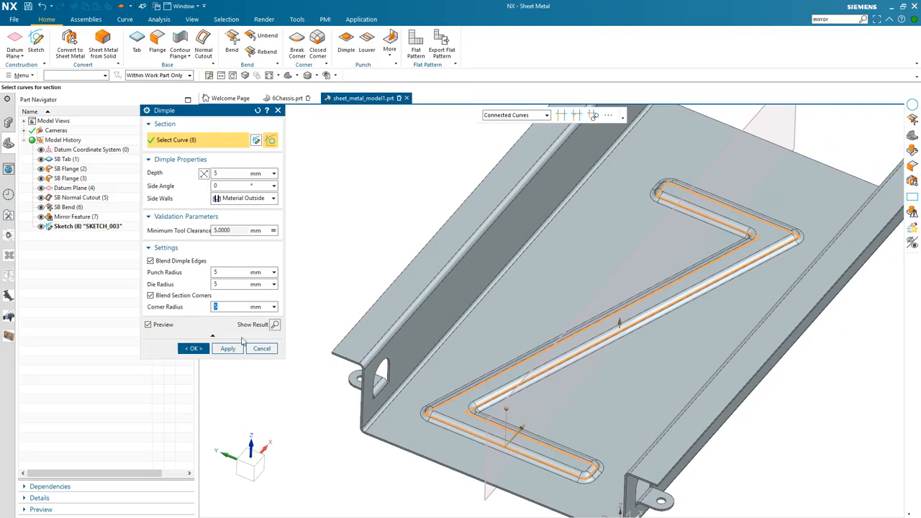
left_click(194, 348)
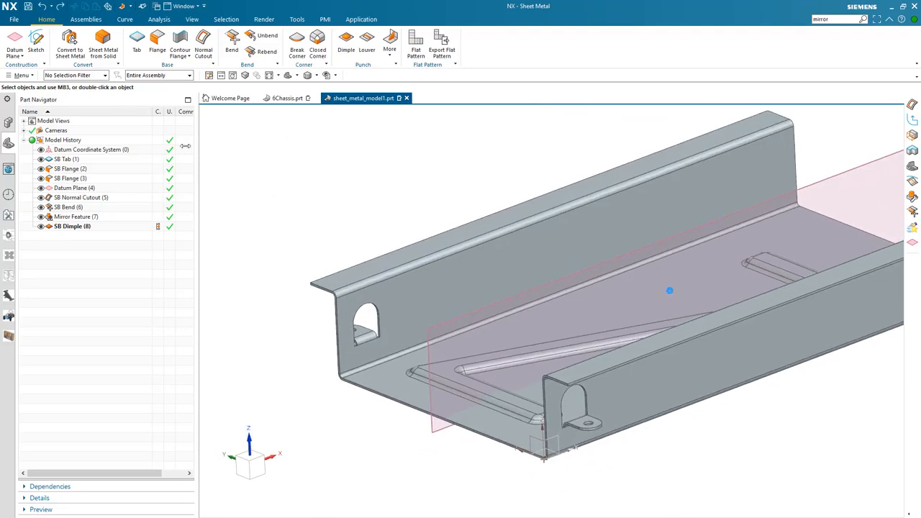
Start an Automatic Profile gusset on the bend between the base and the side wall opposite the origin
left_click(12, 47)
left_click(390, 47)
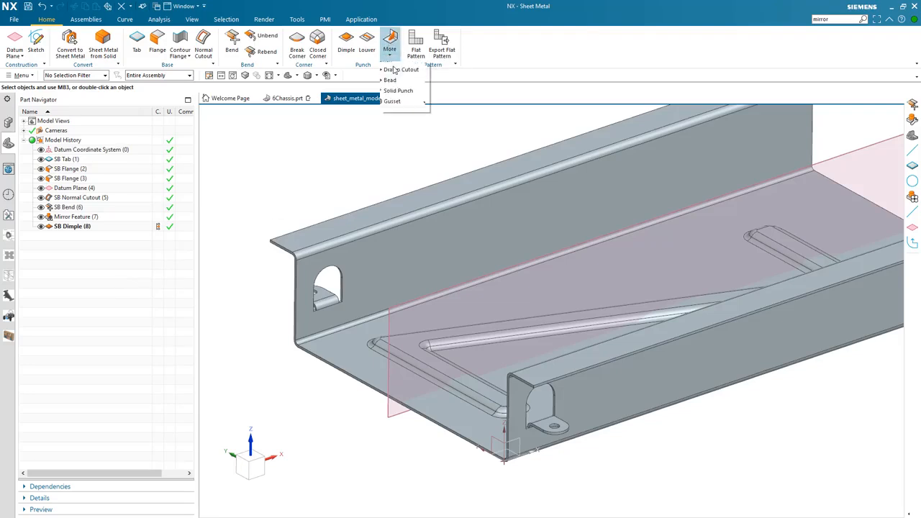
left_click(401, 110)
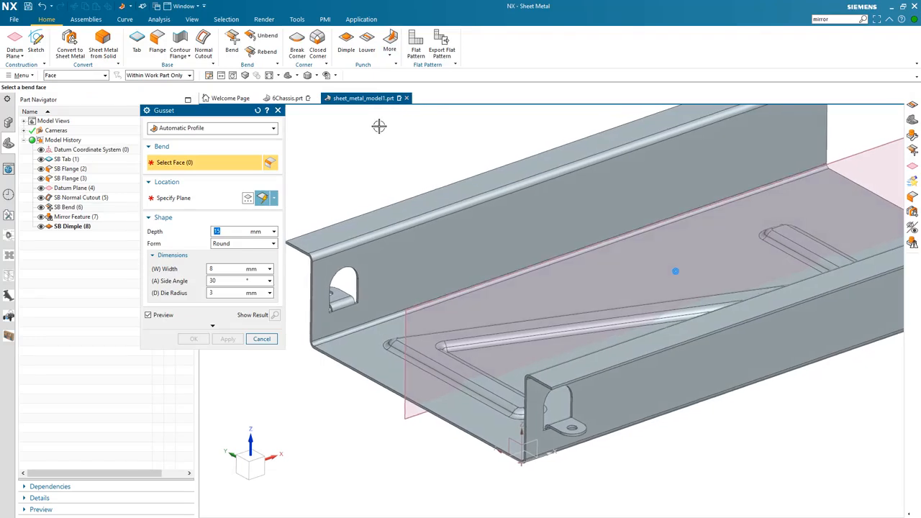
left_click(425, 323)
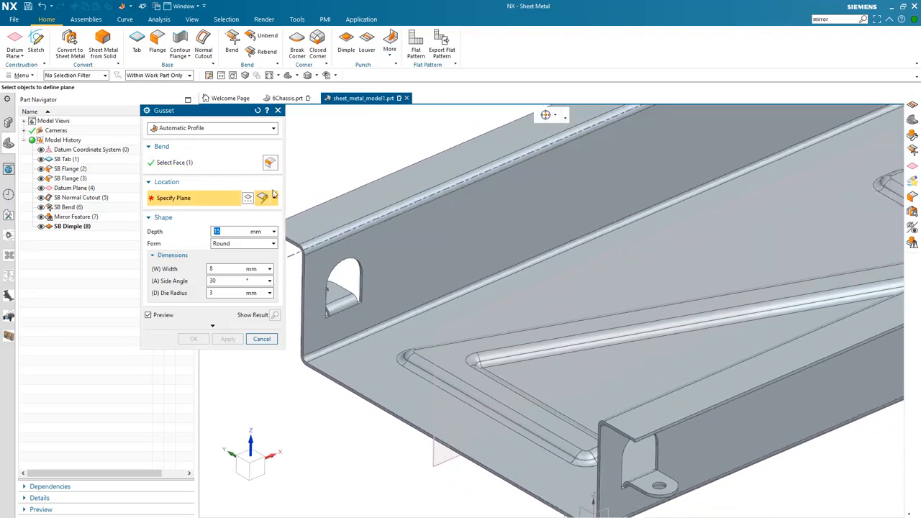
Try locating the gusset with a Point and Direction plane at a point on the bend
left_click(273, 198)
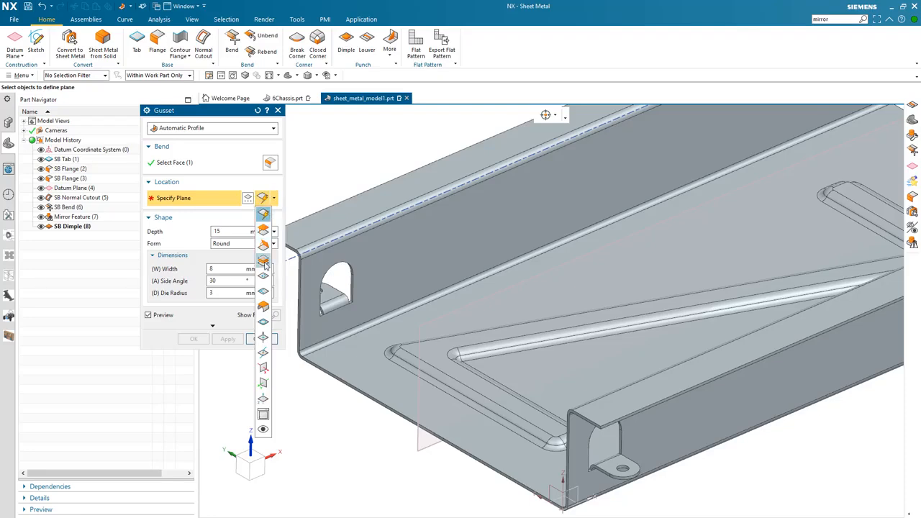
left_click(263, 337)
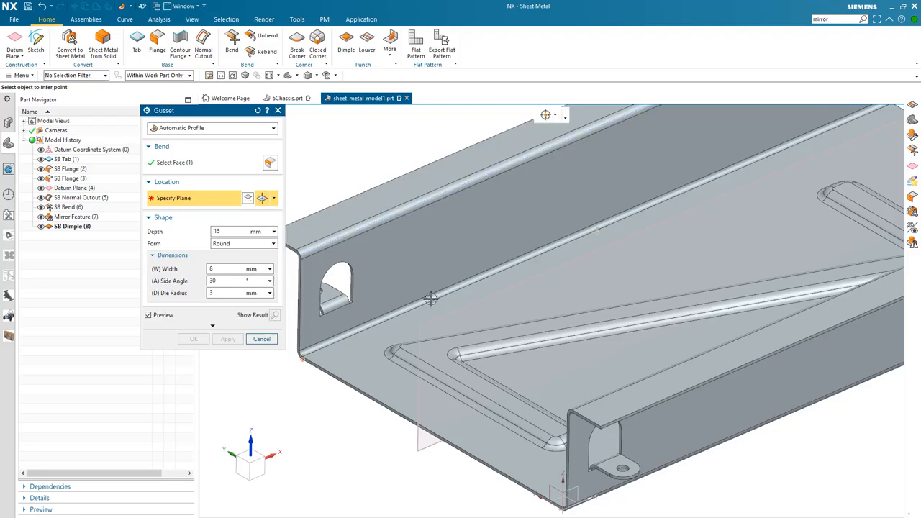
left_click(597, 226)
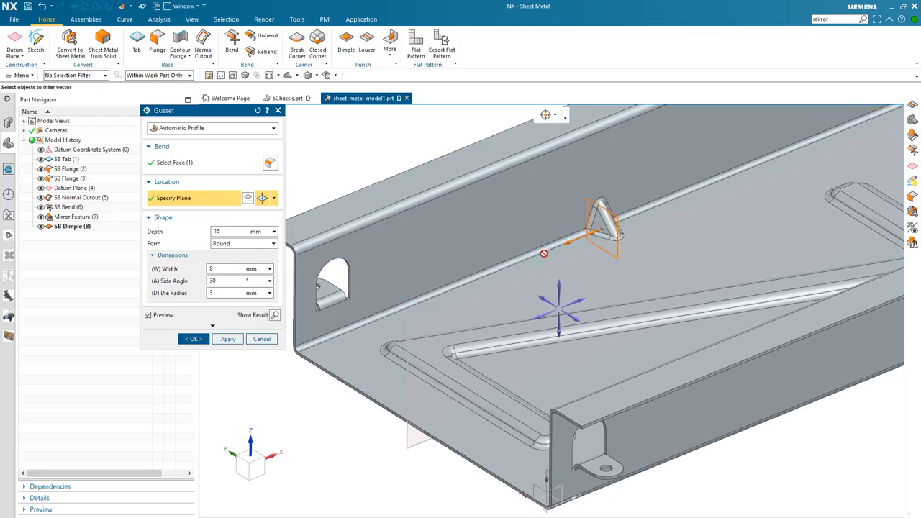
middle_click_drag(546, 253, 275, 201)
Define the gusset's location with an inferred plane based on the chassis's end face beside the bent tongue
left_click(274, 200)
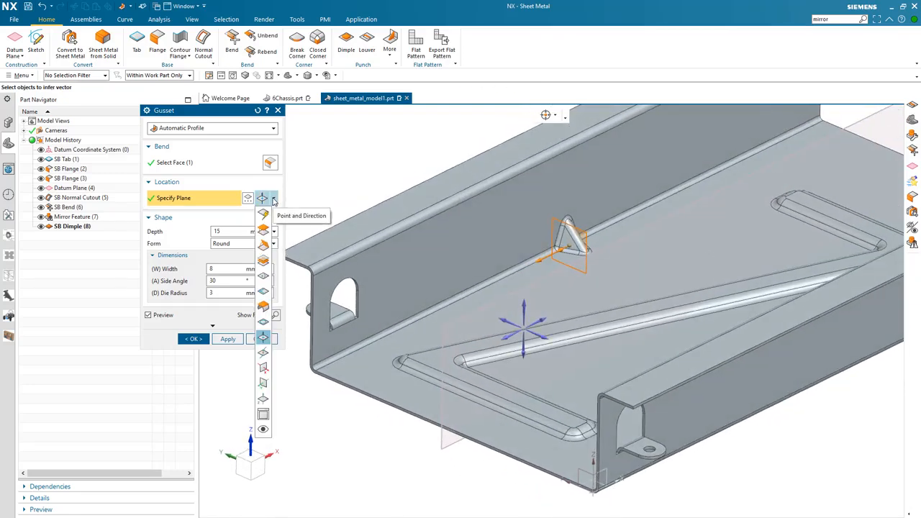
left_click(264, 214)
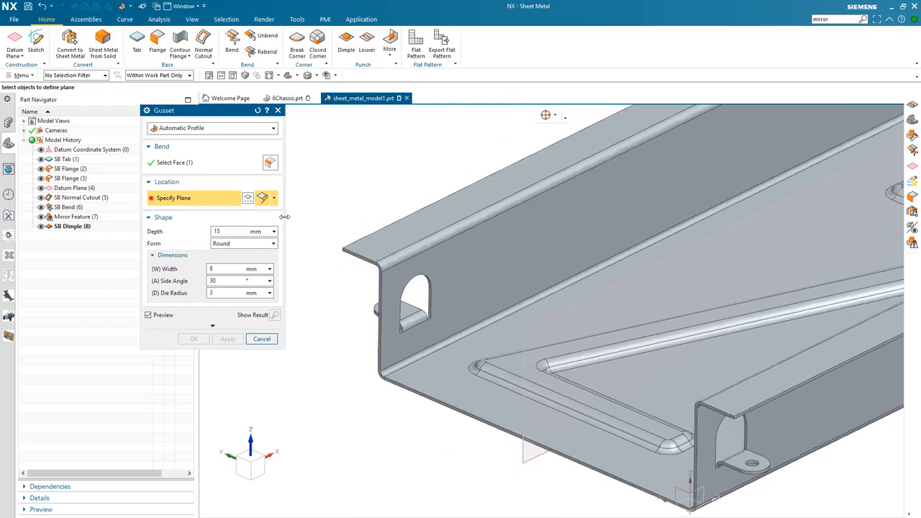
scroll(284, 217, "up", 4)
left_click(375, 306)
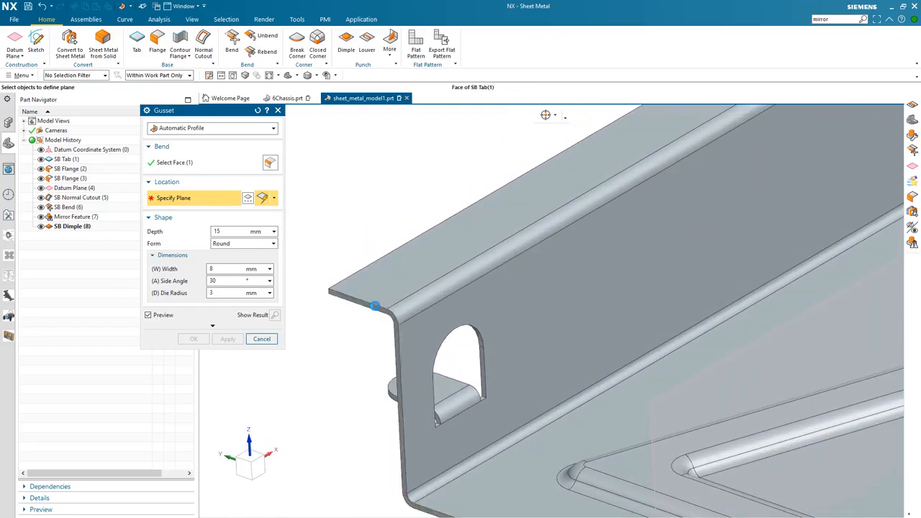
Move the gusset's plane inward along the bend, near the middle of the Z dimple, and create the Round gusset with 15 mm depth
scroll(497, 319, "down", 4)
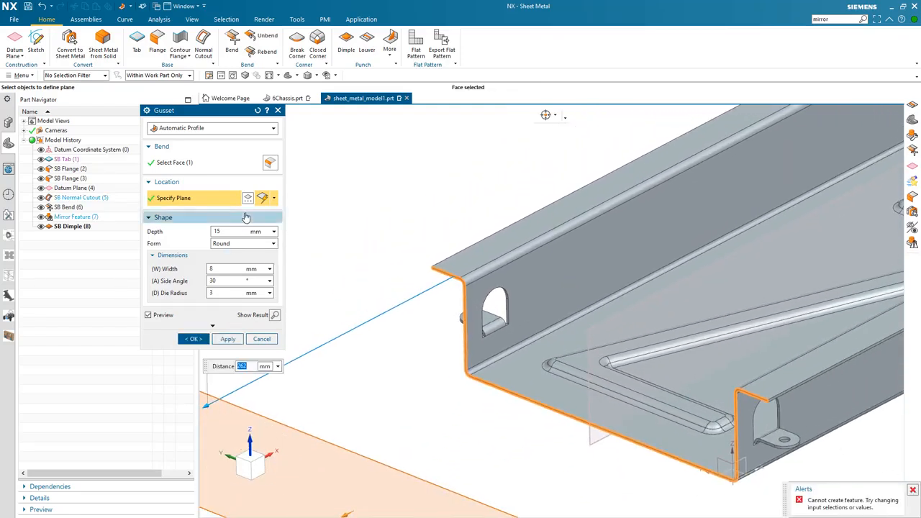
scroll(256, 228, "down", 3)
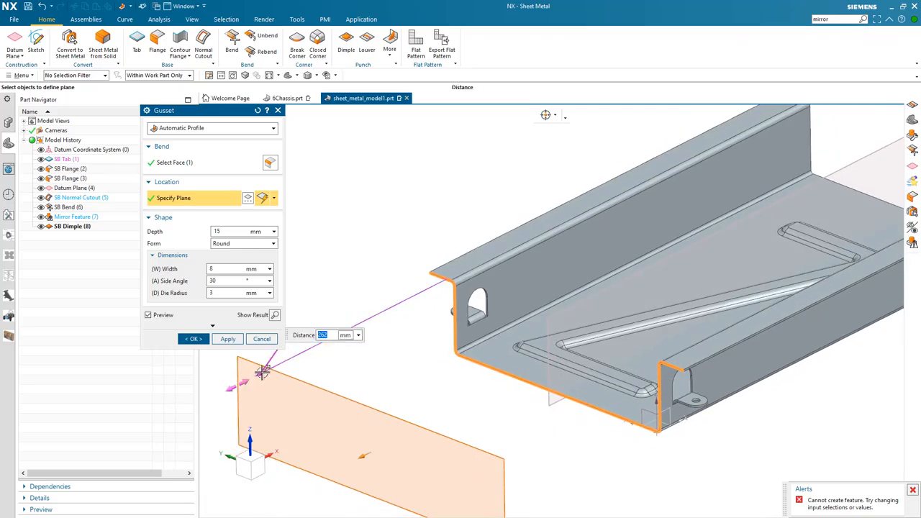
double_click(263, 371)
middle_click_drag(457, 332, 437, 331)
scroll(678, 223, "up", 3)
mouse_move(620, 190)
left_mouse_down()
mouse_move(672, 174)
mouse_move(539, 213)
mouse_move(613, 195)
left_mouse_up()
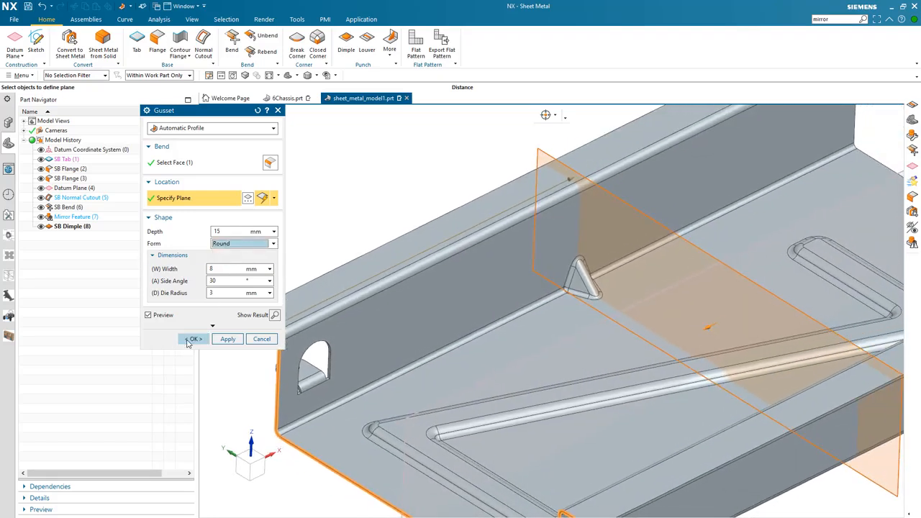
left_click(189, 339)
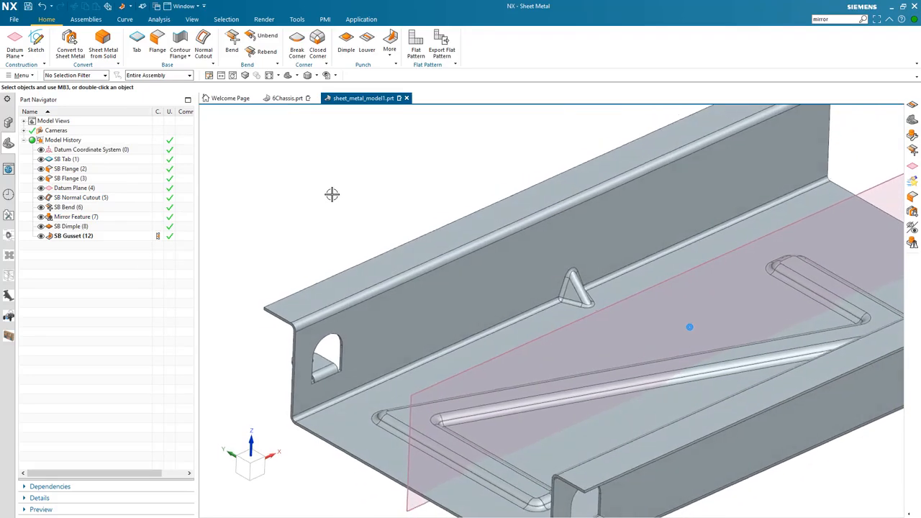
Start a louver on the gusseted side wall and sketch a short horizontal cut line between the arched cutout and the gusset
left_click(370, 49)
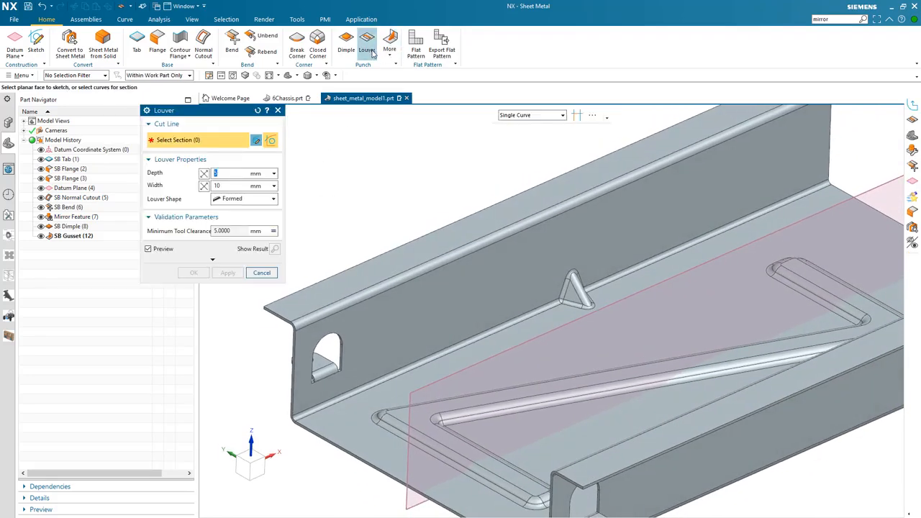
left_click(439, 287)
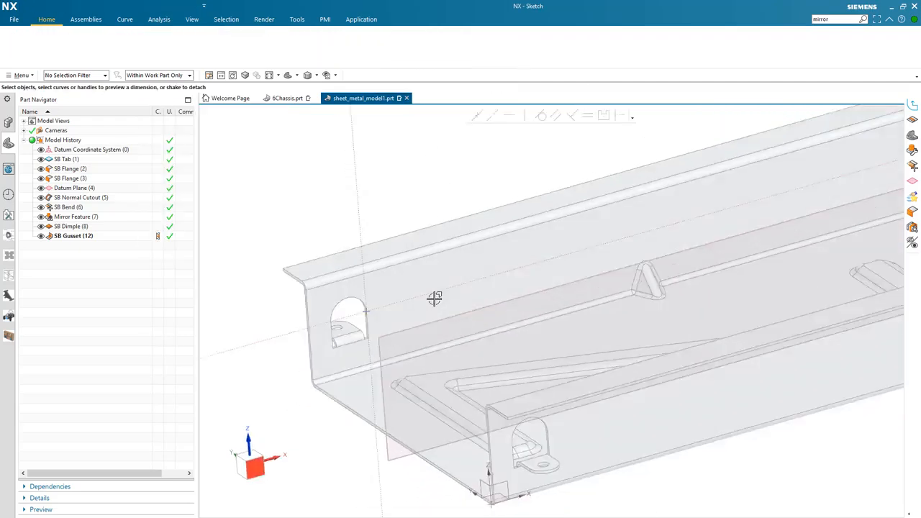
left_click(622, 321)
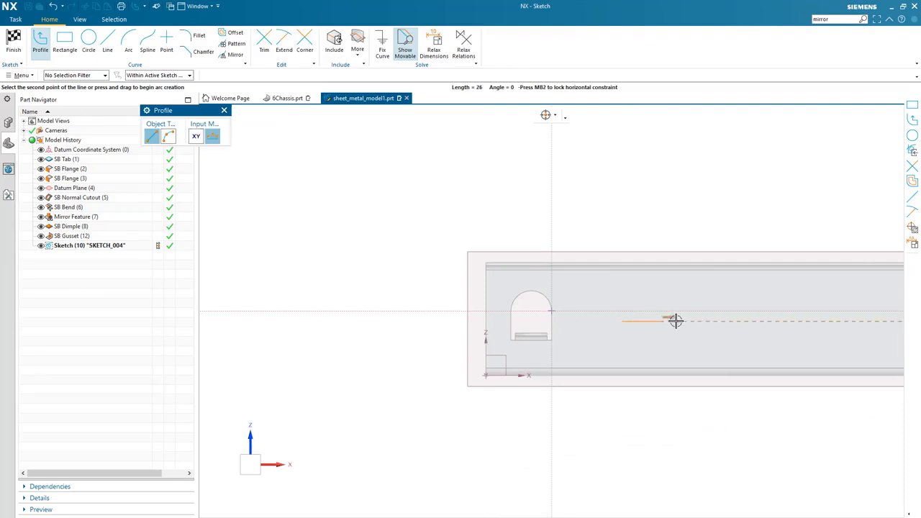
left_click(726, 321)
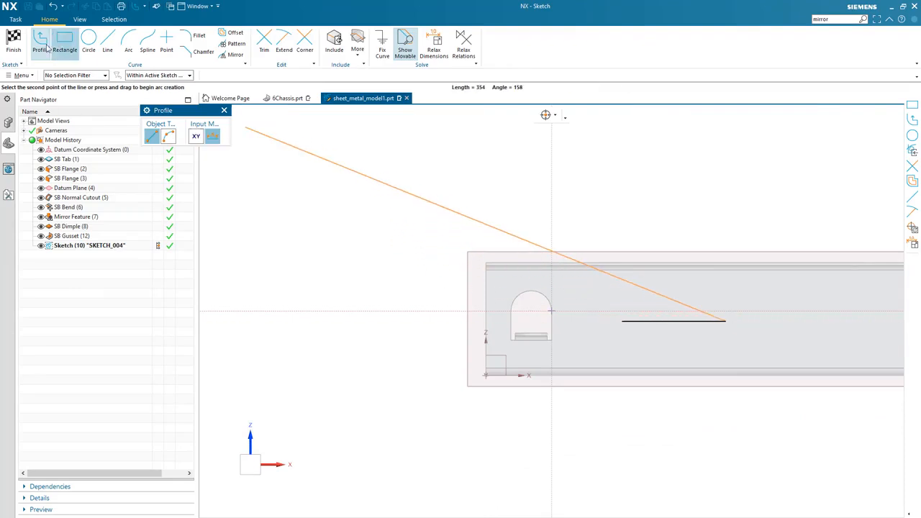
left_click(14, 49)
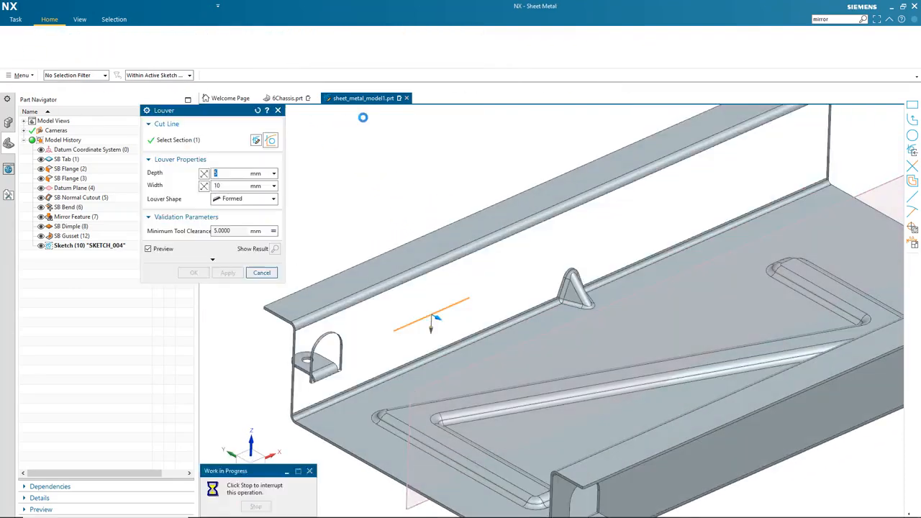
Reverse the louver's width and depth directions while trying the Lanced shape, and return the shape to Formed
left_click(243, 199)
left_click(230, 209)
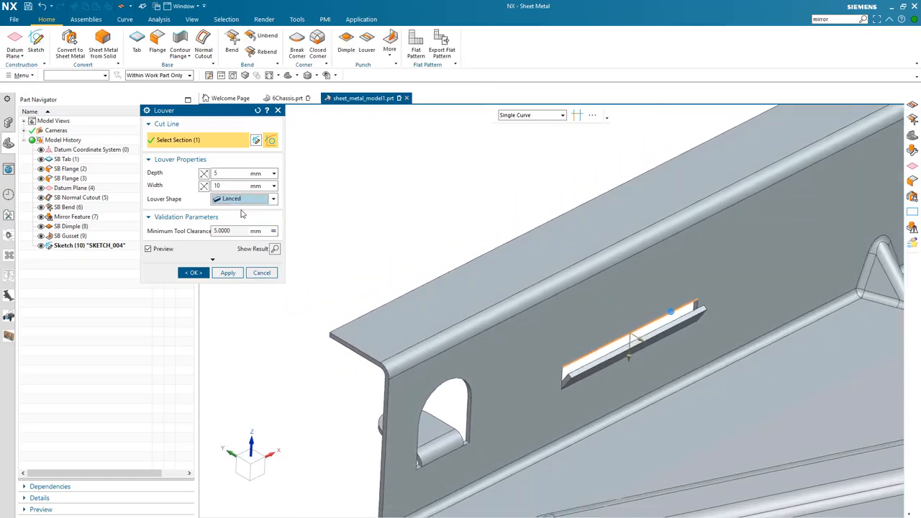
left_click(636, 360)
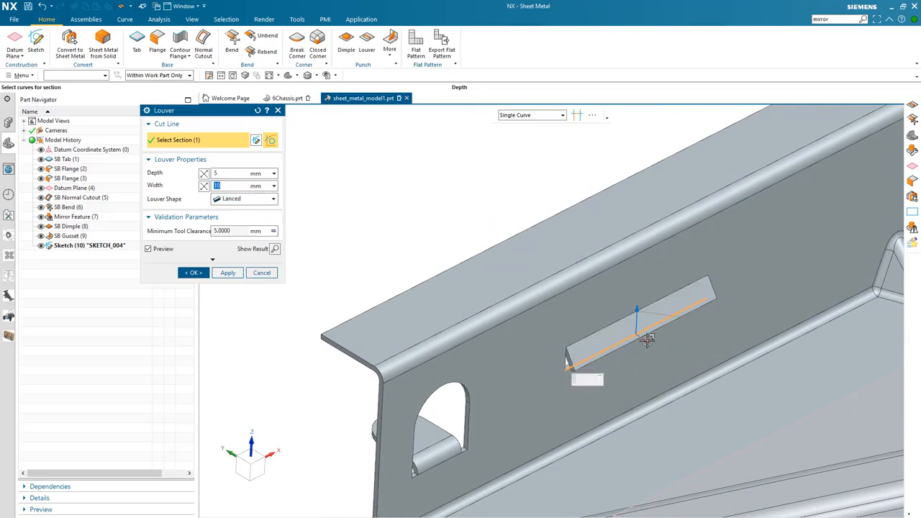
left_click(643, 335)
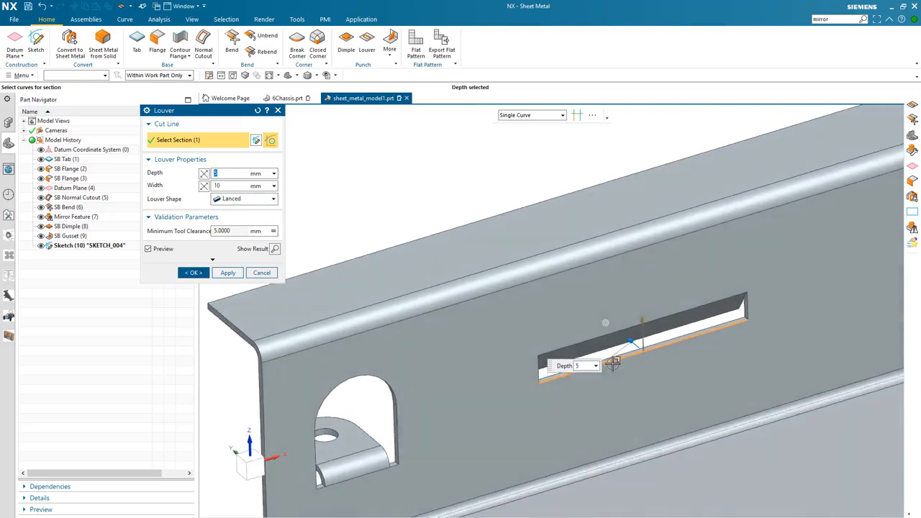
left_click(243, 200)
left_click(235, 219)
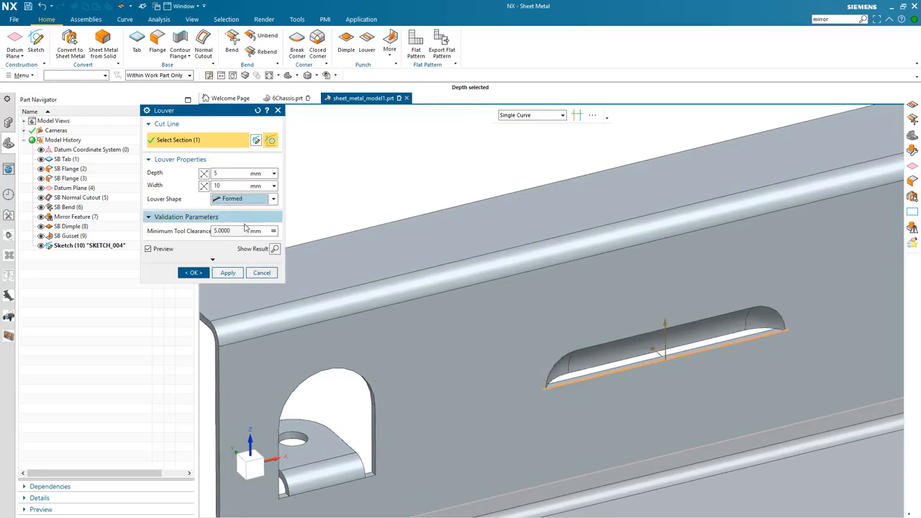
Check the louver's directions on both sides of the wall, and create the Formed louver with 5 mm depth and 10 mm width
middle_click_drag(549, 310, 671, 329)
left_click_drag(657, 322, 657, 313)
middle_click_drag(492, 334, 640, 342)
left_click_drag(638, 340, 641, 340)
middle_click_drag(494, 307, 463, 282)
left_click(195, 273)
middle_click_drag(198, 272, 358, 271)
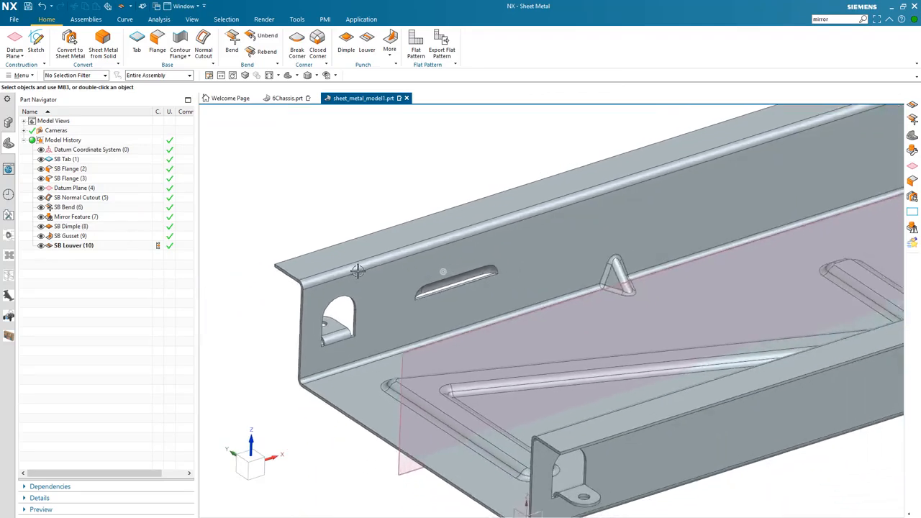
scroll(360, 270, "down", 3)
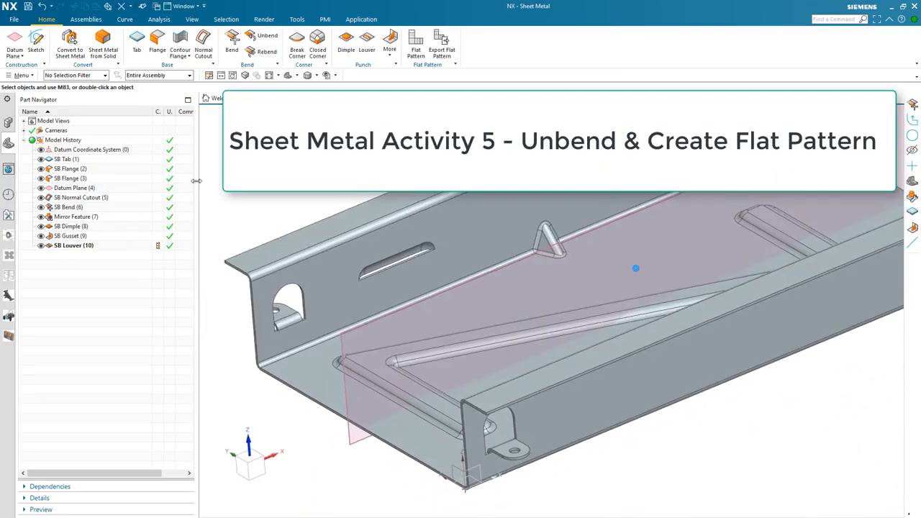
Unbend the two bends joining the side walls to the base, keeping the base face stationary
left_click(265, 36)
middle_click_drag(244, 238, 737, 430)
left_click(338, 380)
left_click(322, 358)
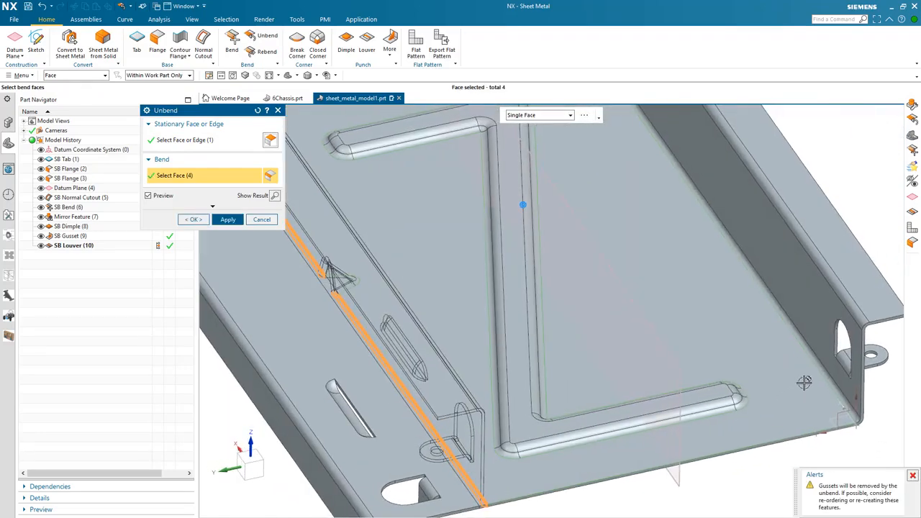
left_click(824, 372)
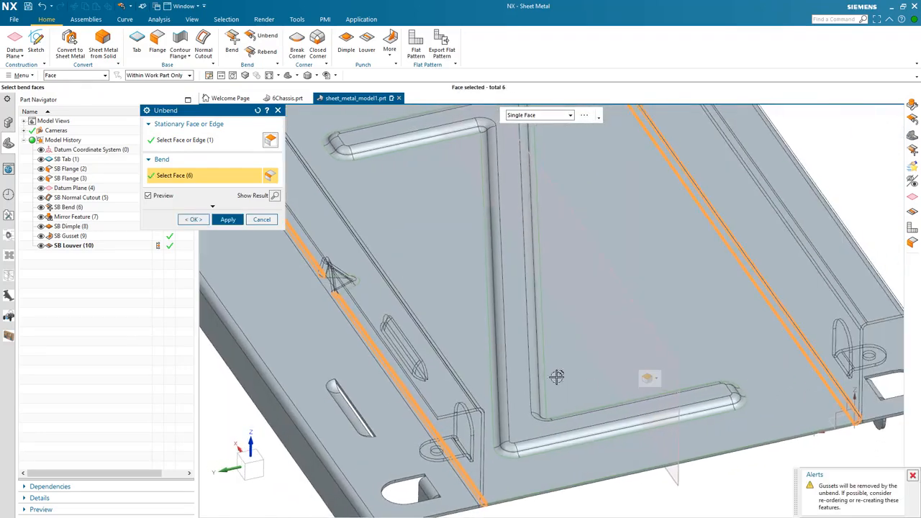
middle_click_drag(555, 376, 524, 330)
scroll(484, 213, "down", 3)
left_click(223, 223)
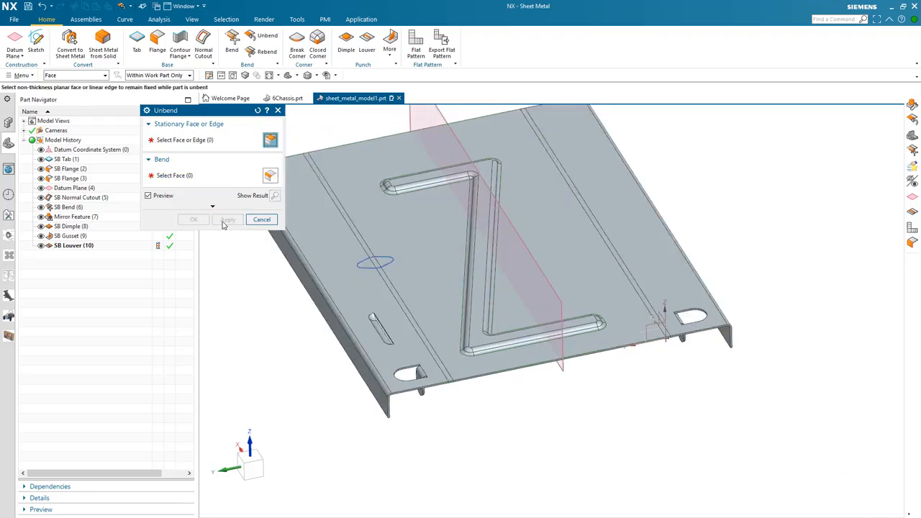
Unbend the outer lip of the louvered side wall, keeping that wall's face stationary
scroll(428, 391, "up", 2)
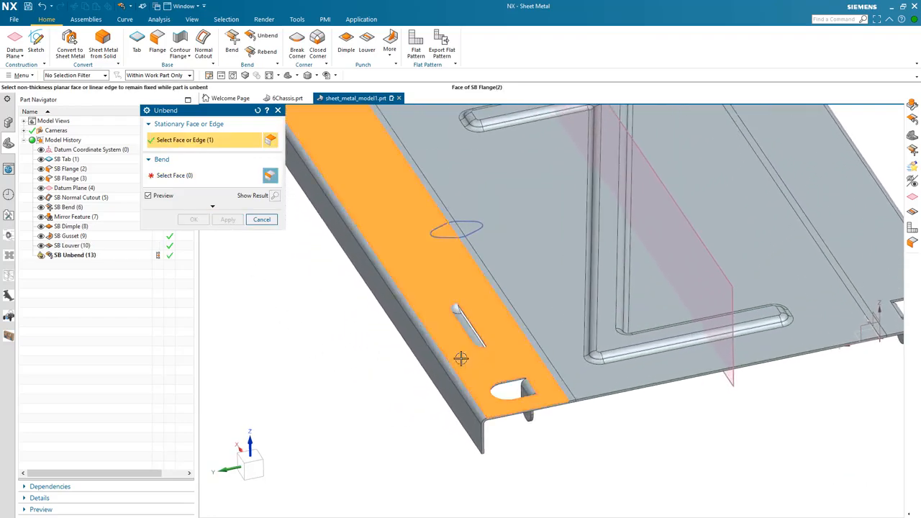
left_click(446, 356)
left_click(444, 358)
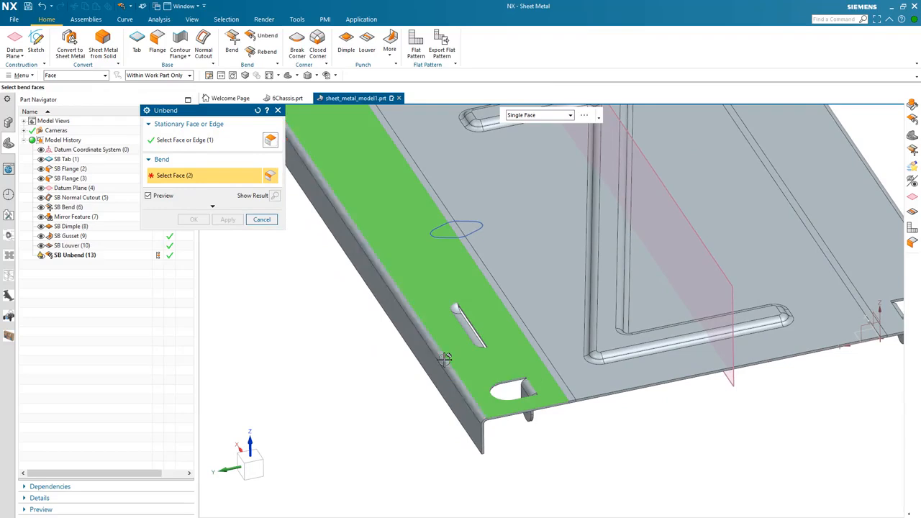
left_click(228, 220)
Unbend the outer lip of the opposite side wall, keeping that wall's face stationary, and finish the Unbend command
middle_click_drag(345, 288, 593, 323)
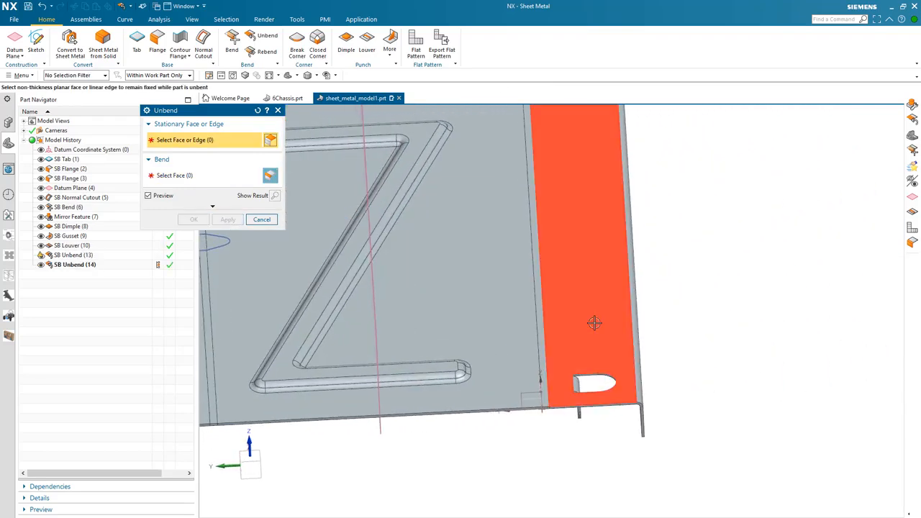
left_click(597, 323)
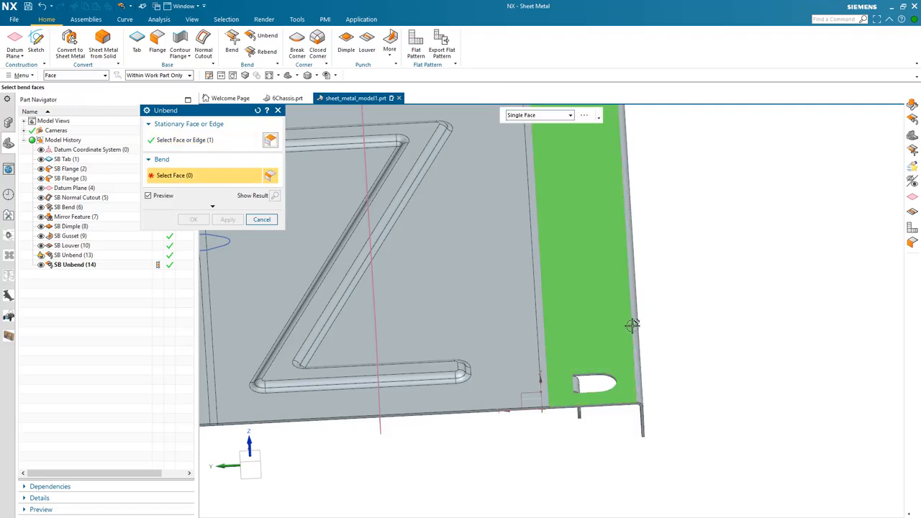
left_click(635, 318)
mouse_move(627, 319)
middle_mouse_down()
mouse_move(469, 323)
mouse_move(315, 288)
middle_mouse_up()
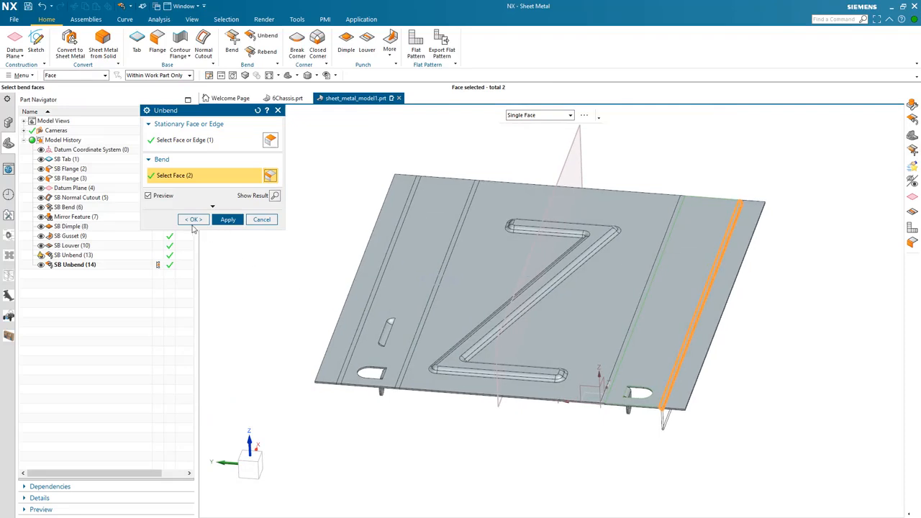
left_click(192, 220)
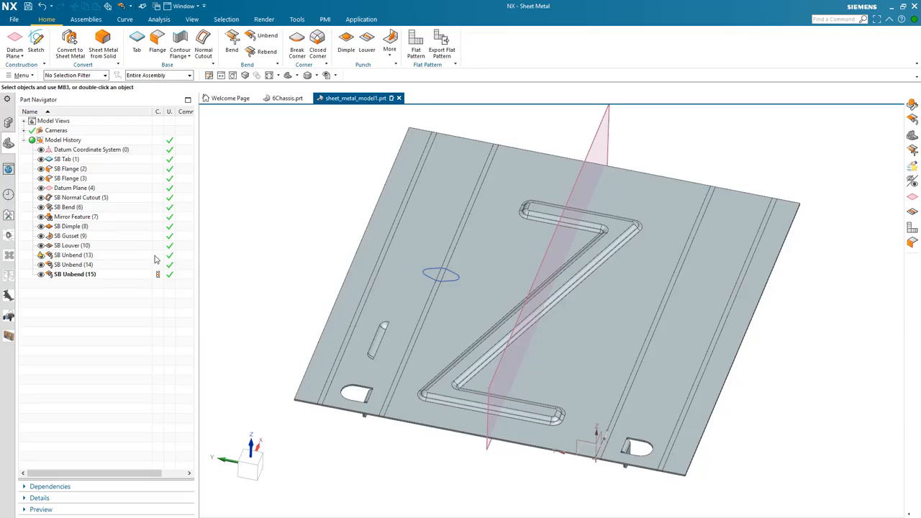
Roll the model history back to the first Unbend feature and to the louver, and inspect the folded part
double_click(156, 254)
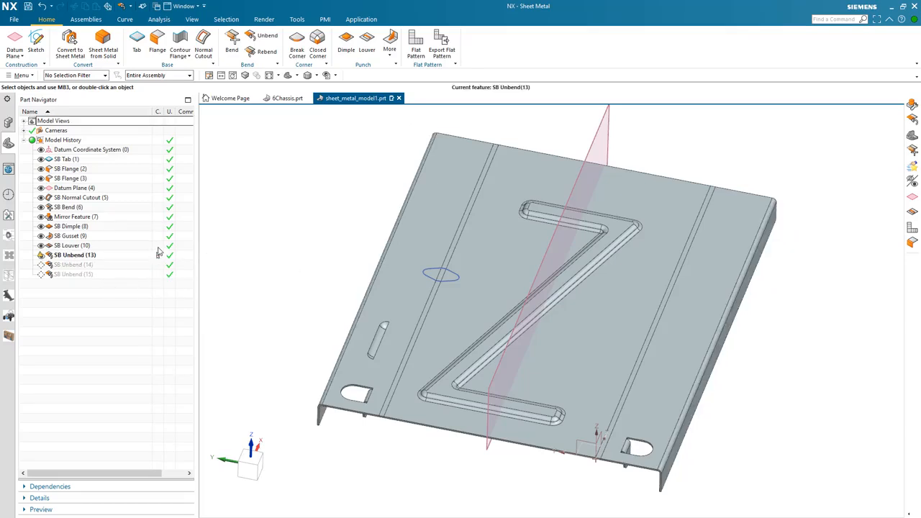
double_click(159, 247)
middle_click_drag(216, 257, 426, 87)
Delete the three Unbend features from the model history
left_click(96, 258)
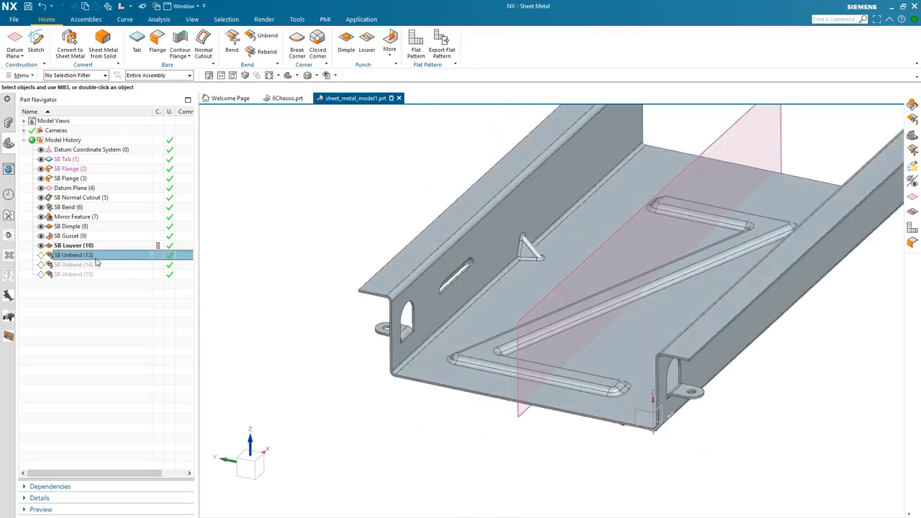
left_click(95, 264, "ctrl")
left_click(96, 274, "ctrl")
right_click(97, 275)
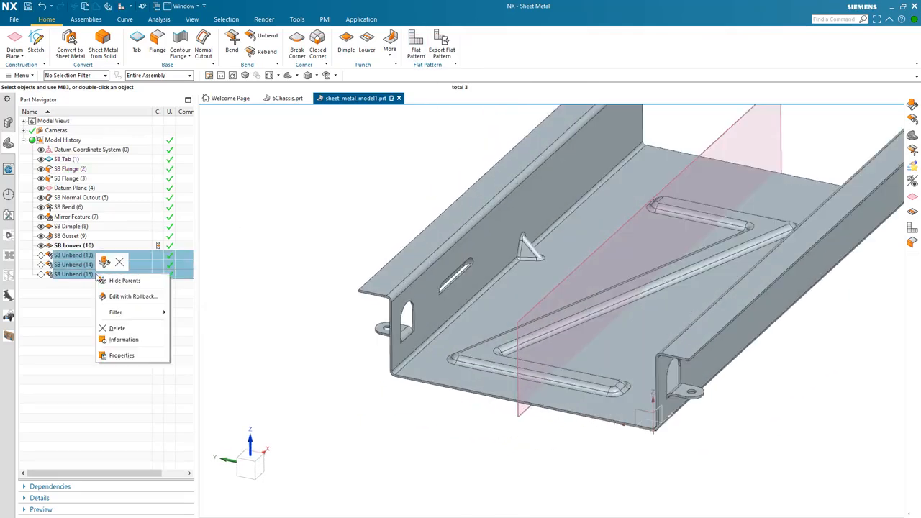
left_click(118, 263)
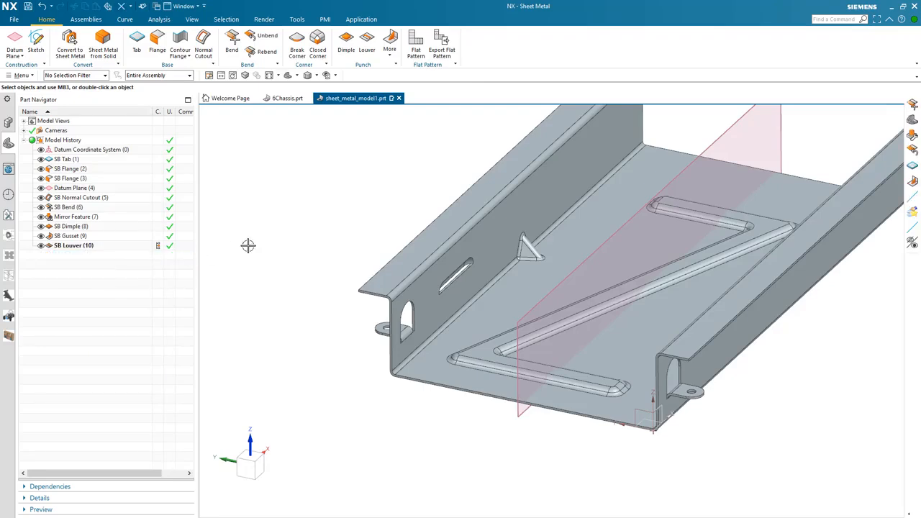
Create a flat pattern of the chassis with the inner base face as the upward face and Default orientation
left_click(415, 48)
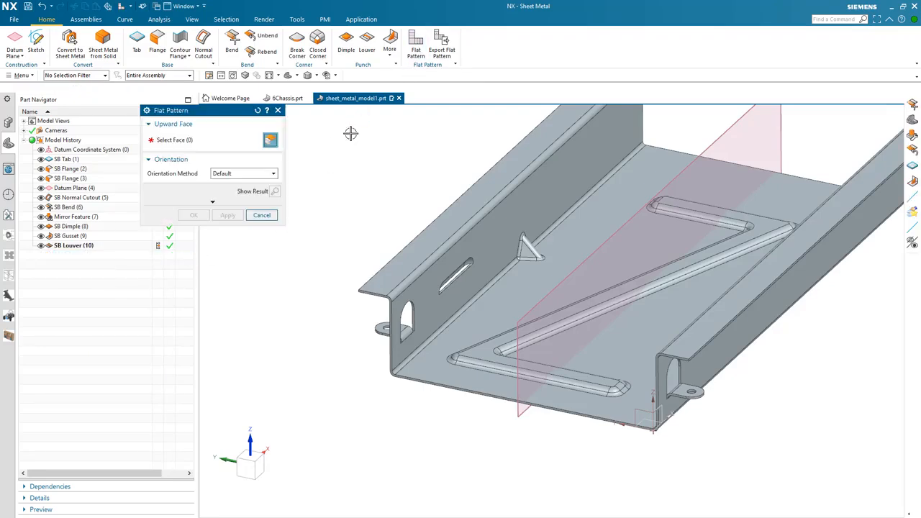
left_click(463, 318)
left_click(274, 192)
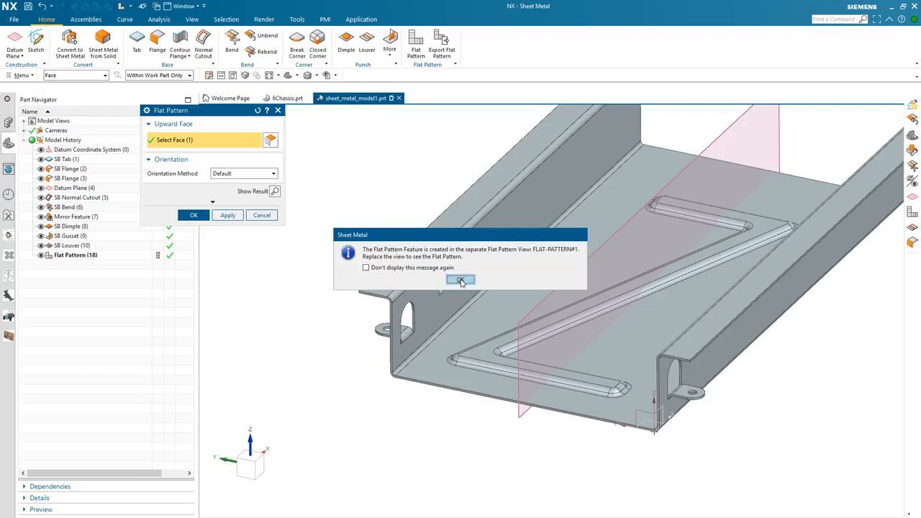
left_click(461, 280)
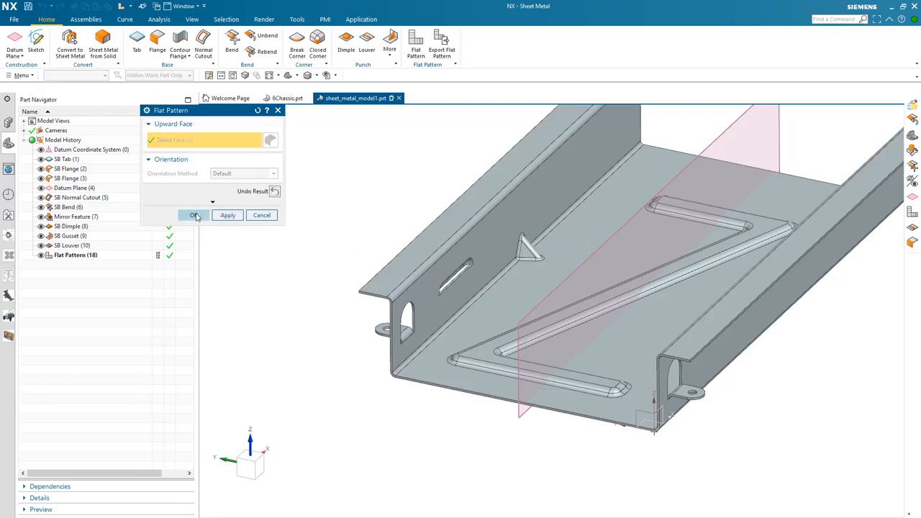
left_click(196, 216)
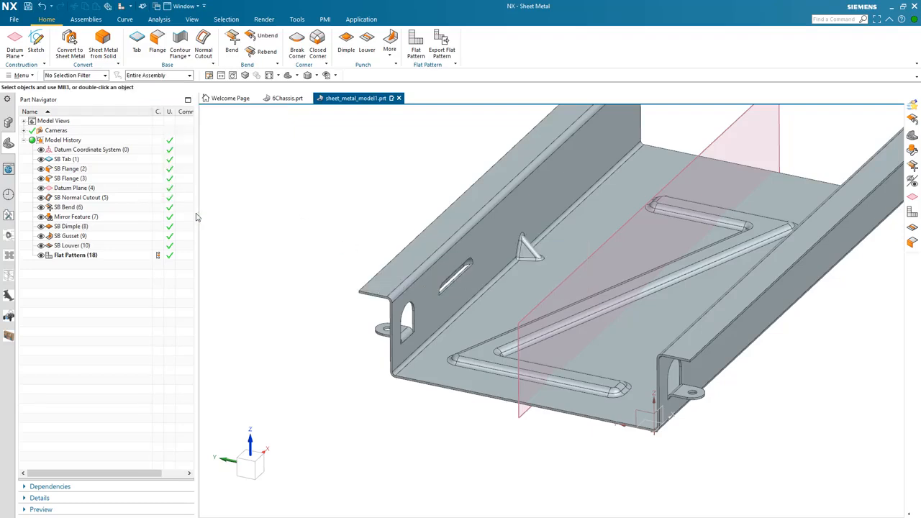
Examine the flat pattern in the FLAT-PATTERN#1 model view and return to the Trimetric view
left_click(24, 121)
double_click(84, 151)
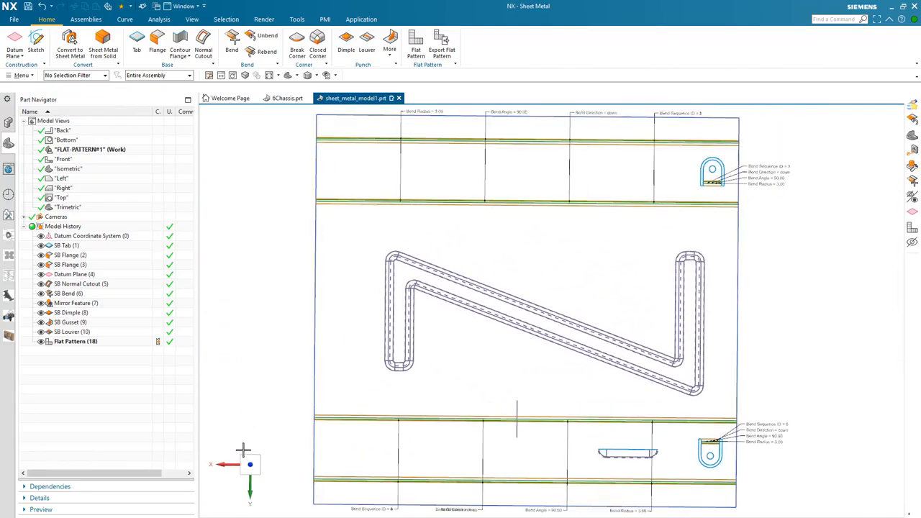
double_click(72, 208)
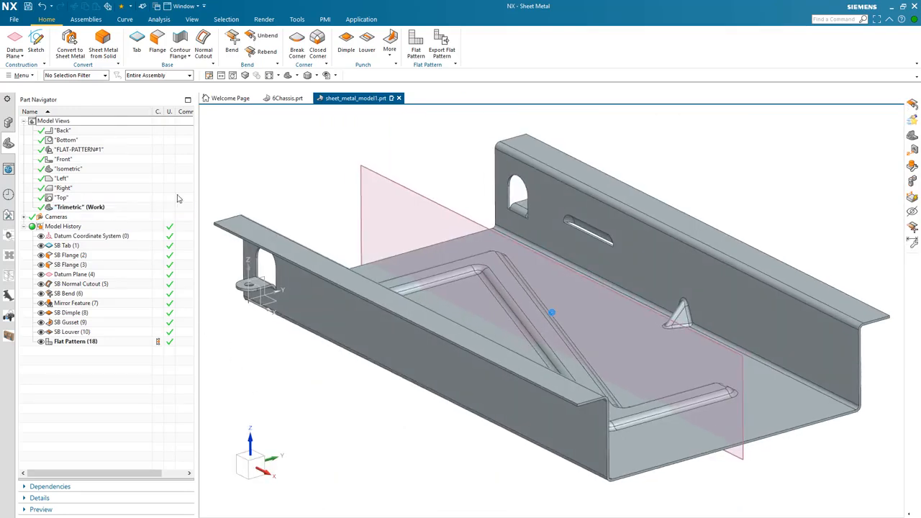